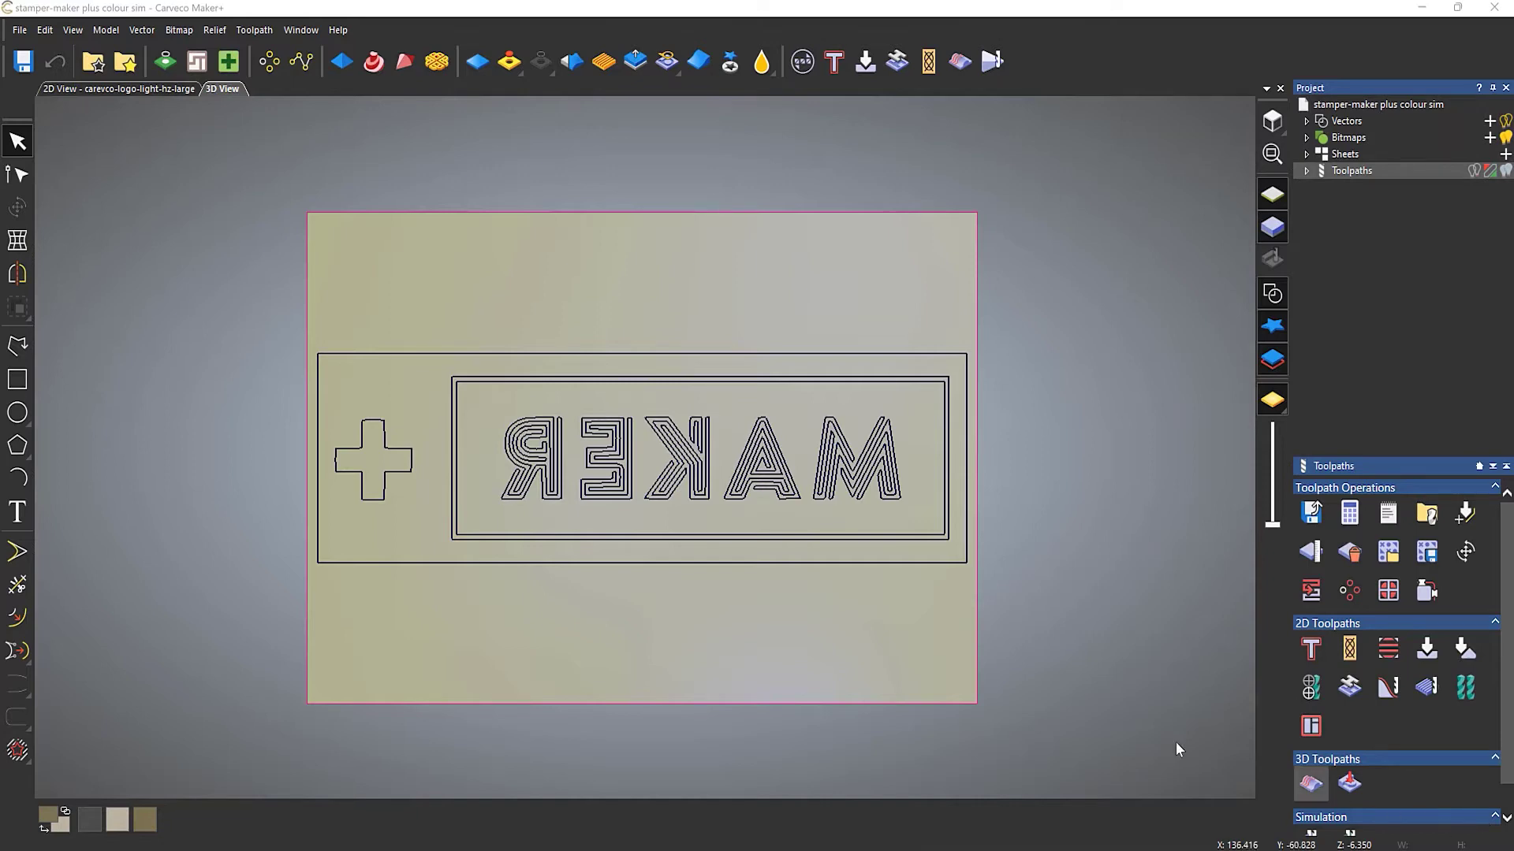
Orbit the 3D View to see the MAKER stamp block in perspective
drag(781, 629, 957, 330)
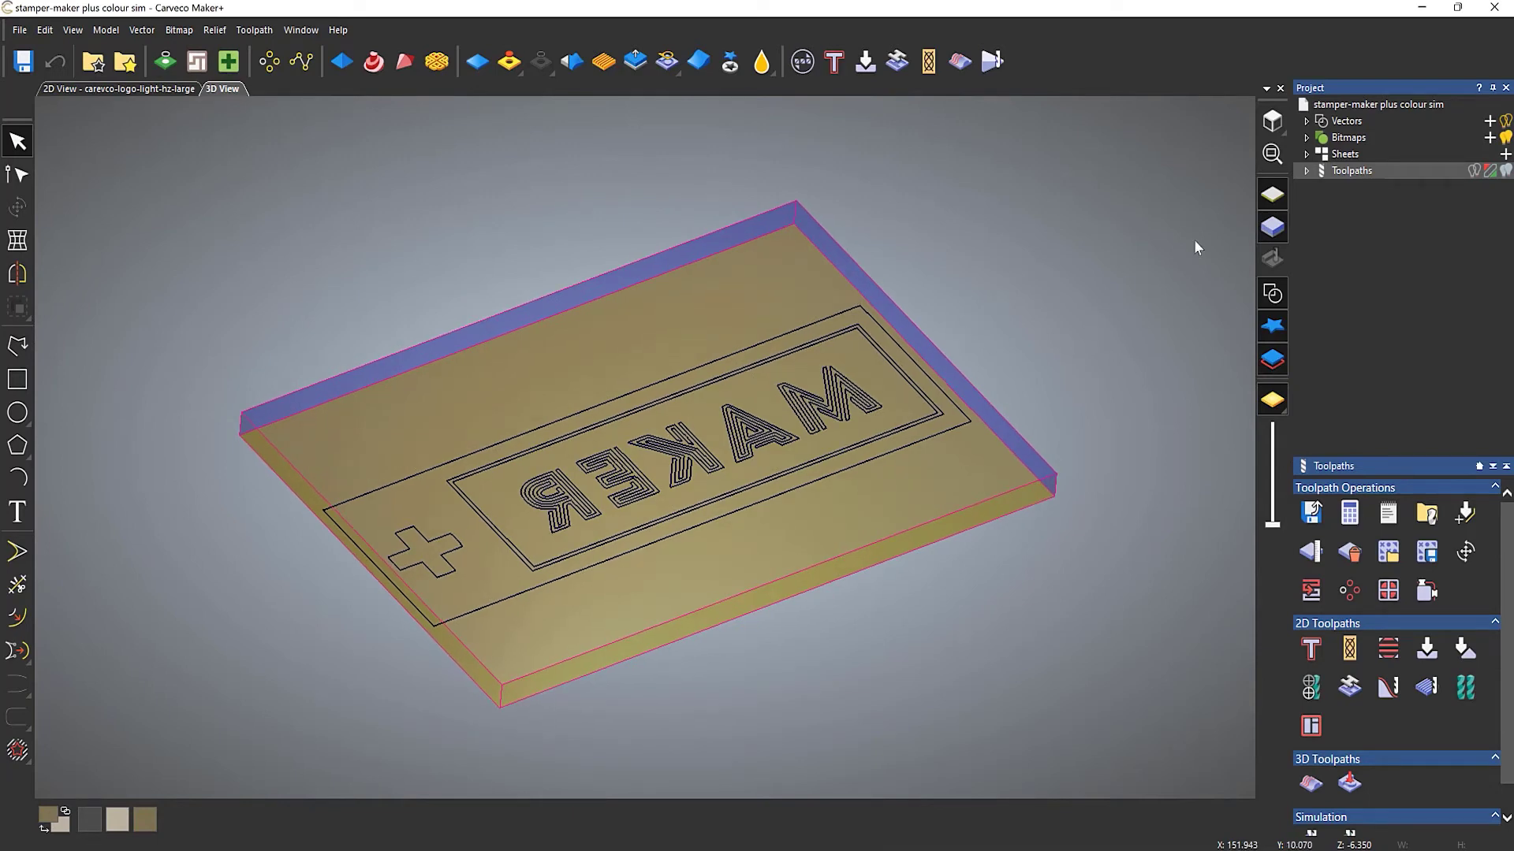
Expand Toolpaths, Area Clear and Profile to list the five end mills and the 6 mm profile
click(1306, 171)
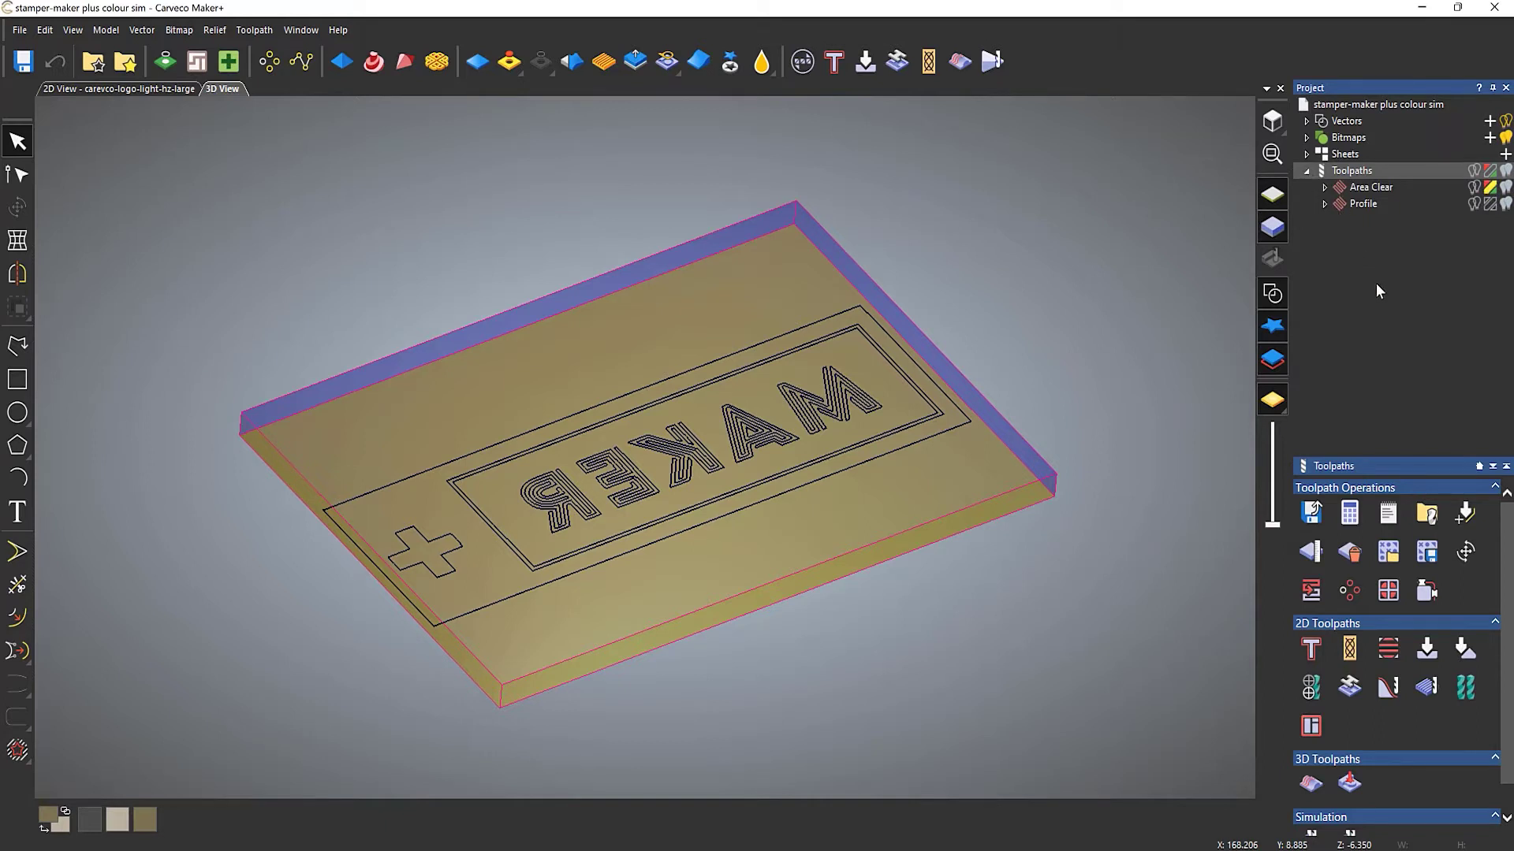
click(1325, 187)
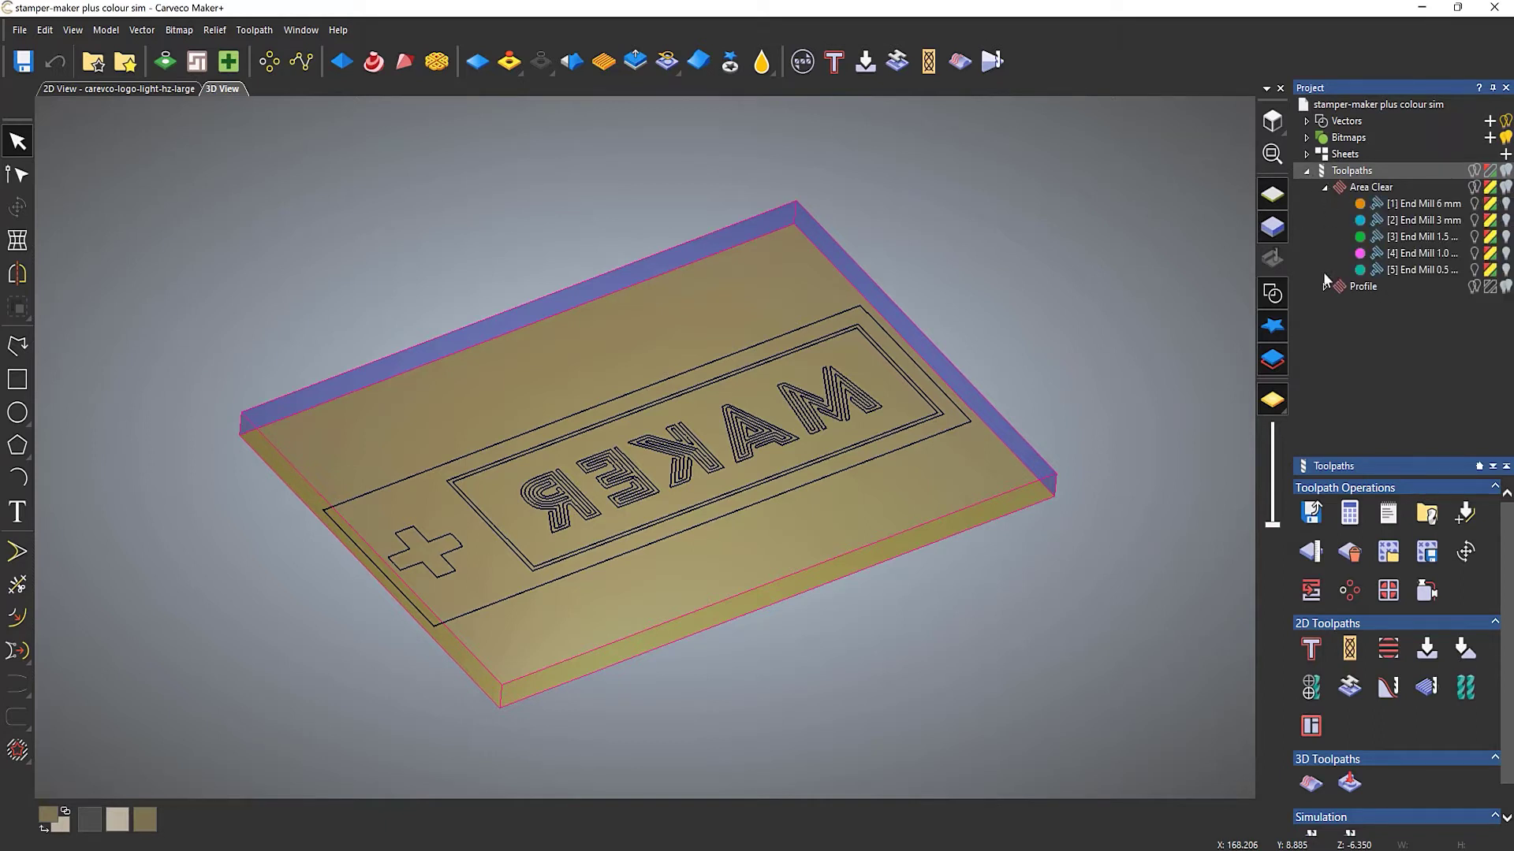
click(1324, 286)
Simulate the [1] End Mill 6 mm Area Clear toolpath on the whole block without colour
click(1400, 207)
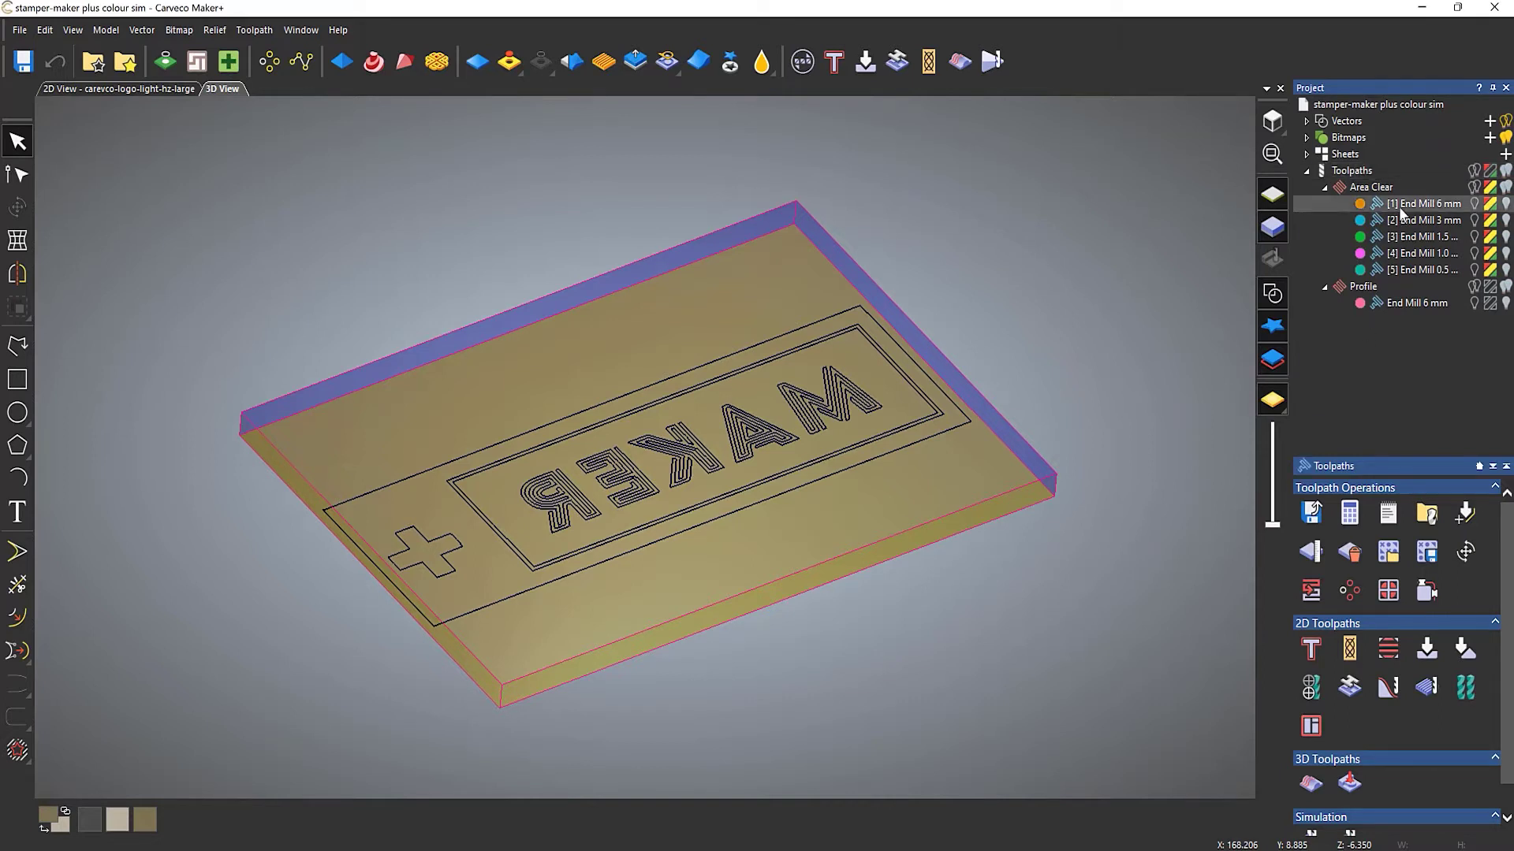
right_click(1402, 211)
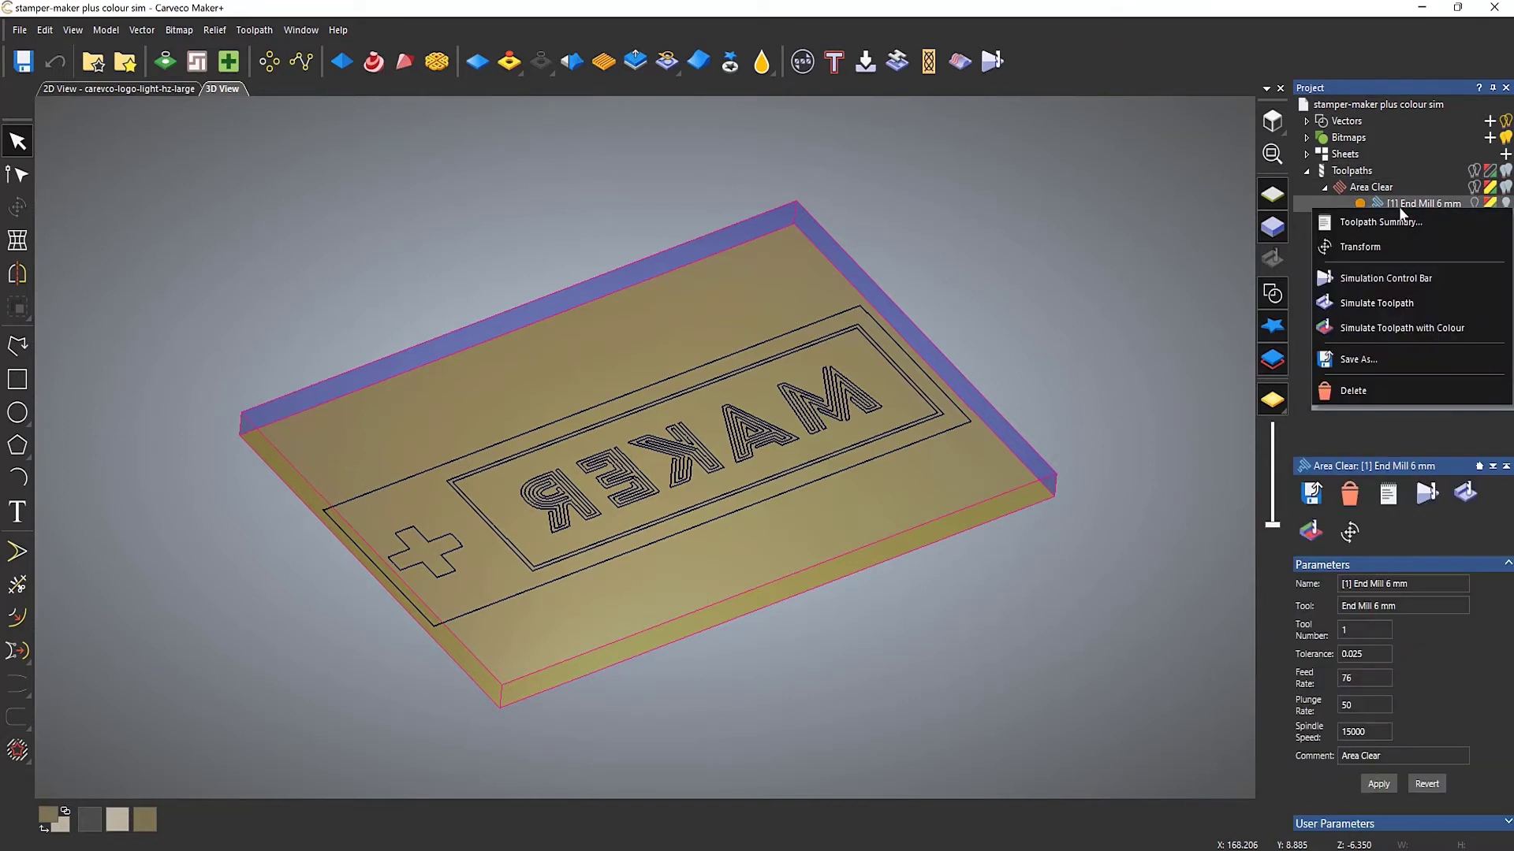
click(1394, 307)
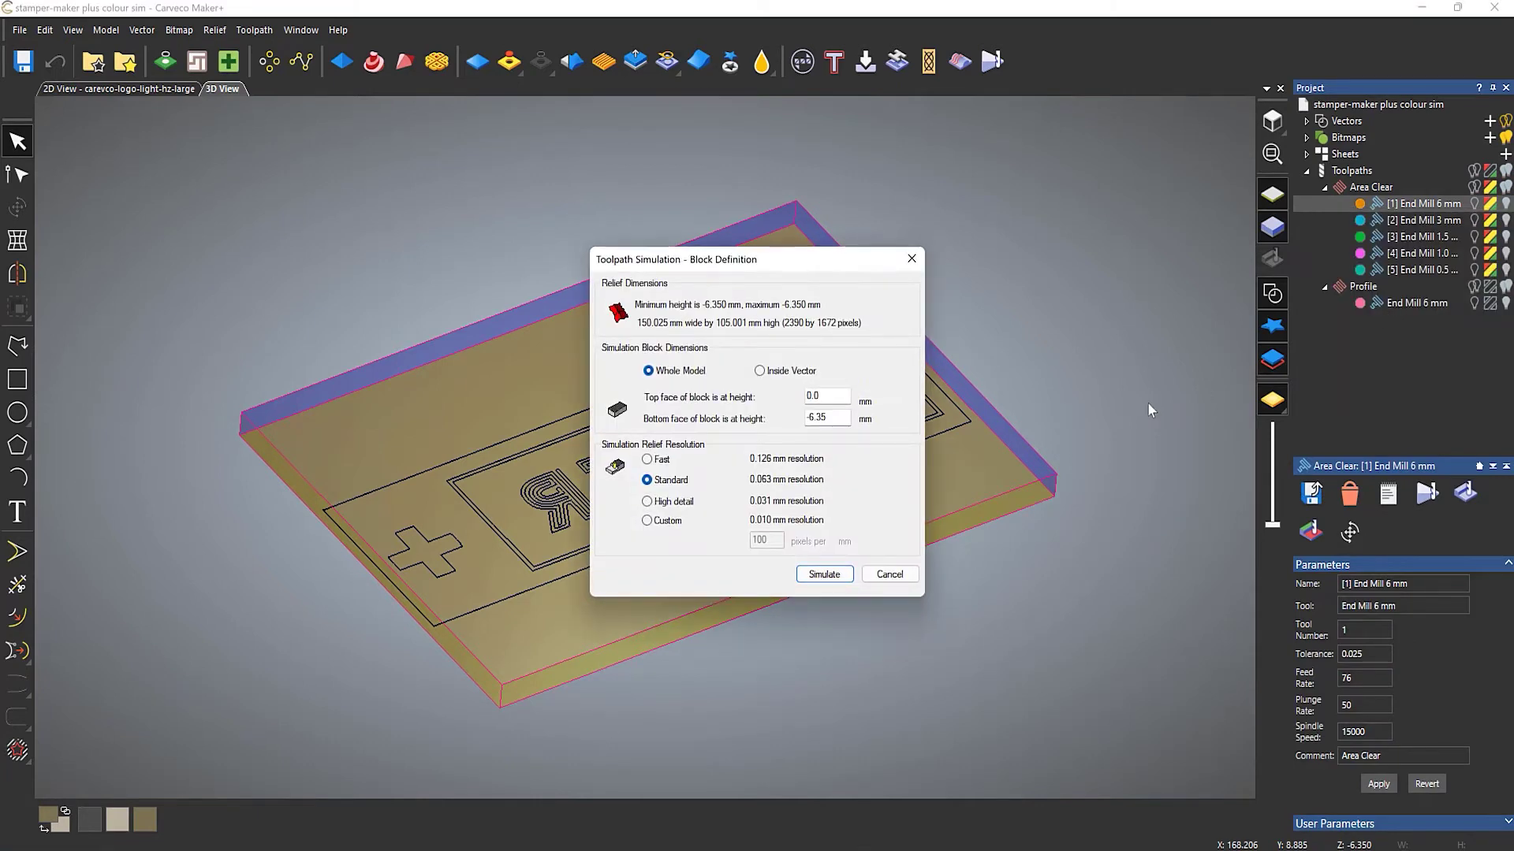
click(825, 575)
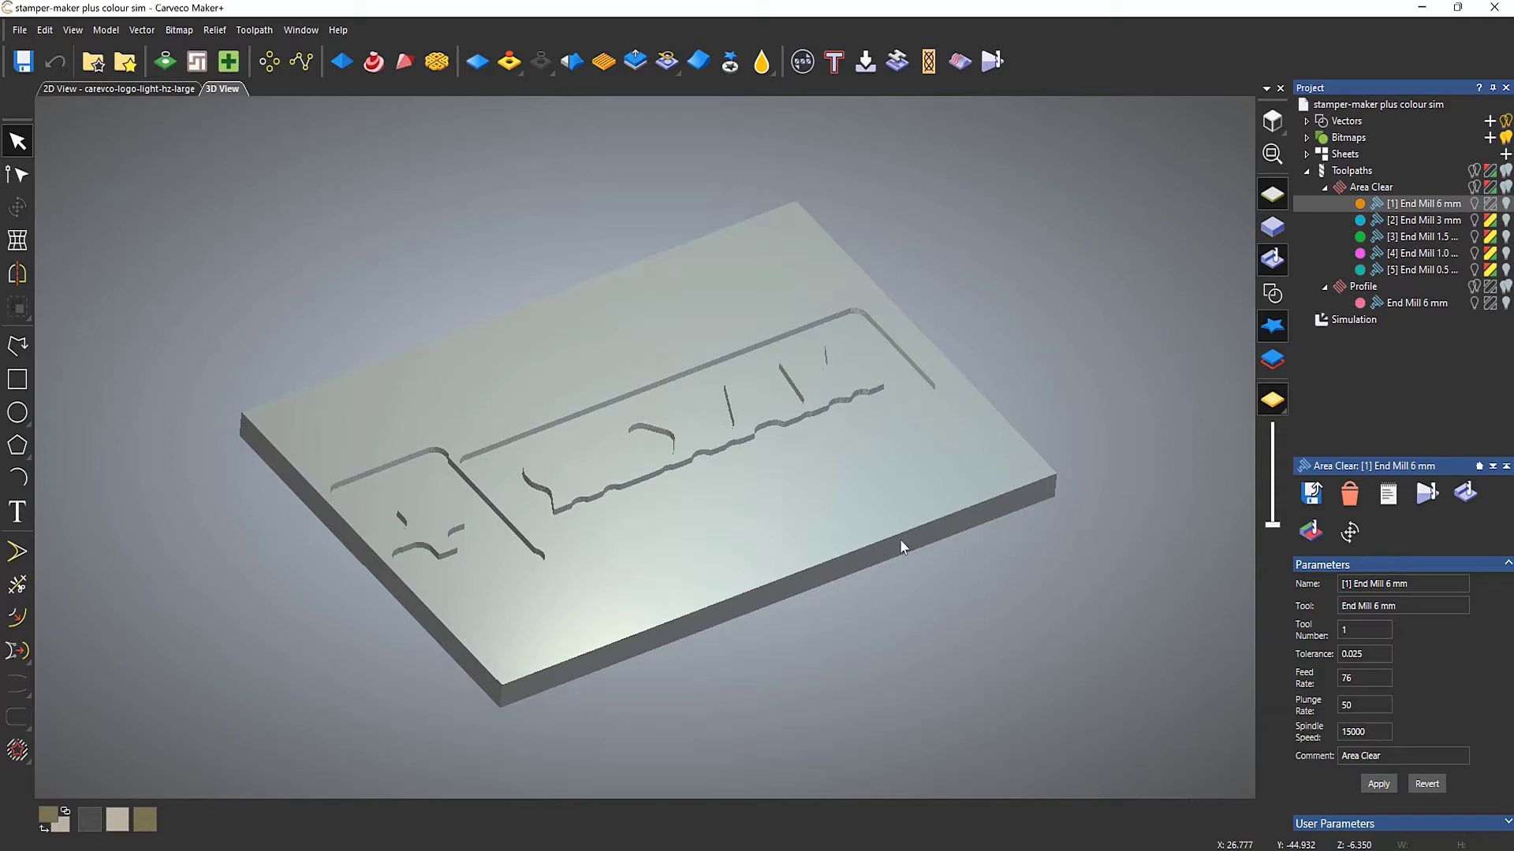
Delete the existing plain simulation
click(1334, 320)
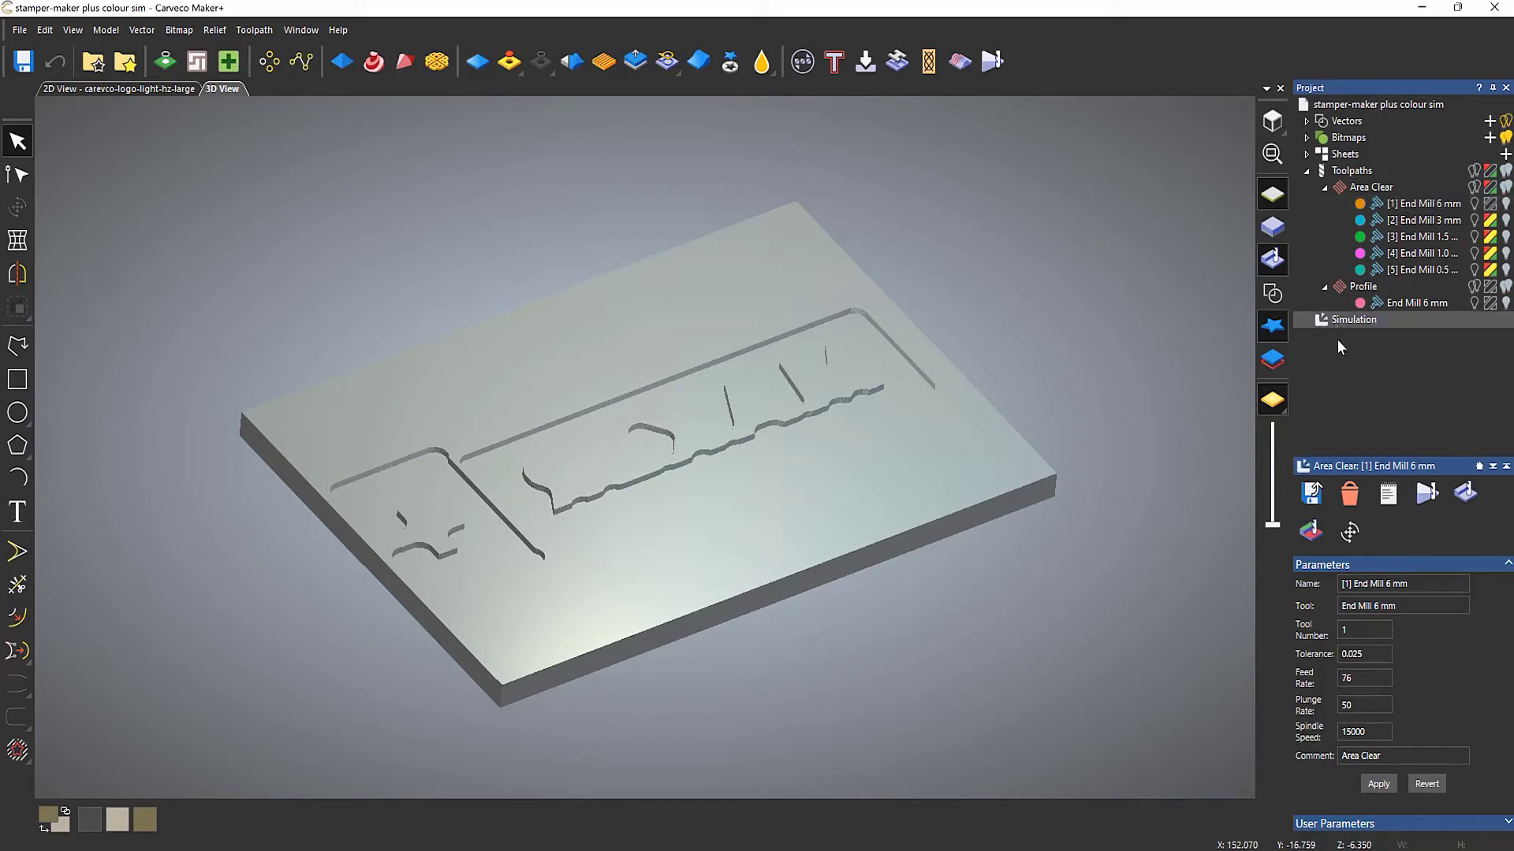
right_click(1365, 475)
click(1364, 426)
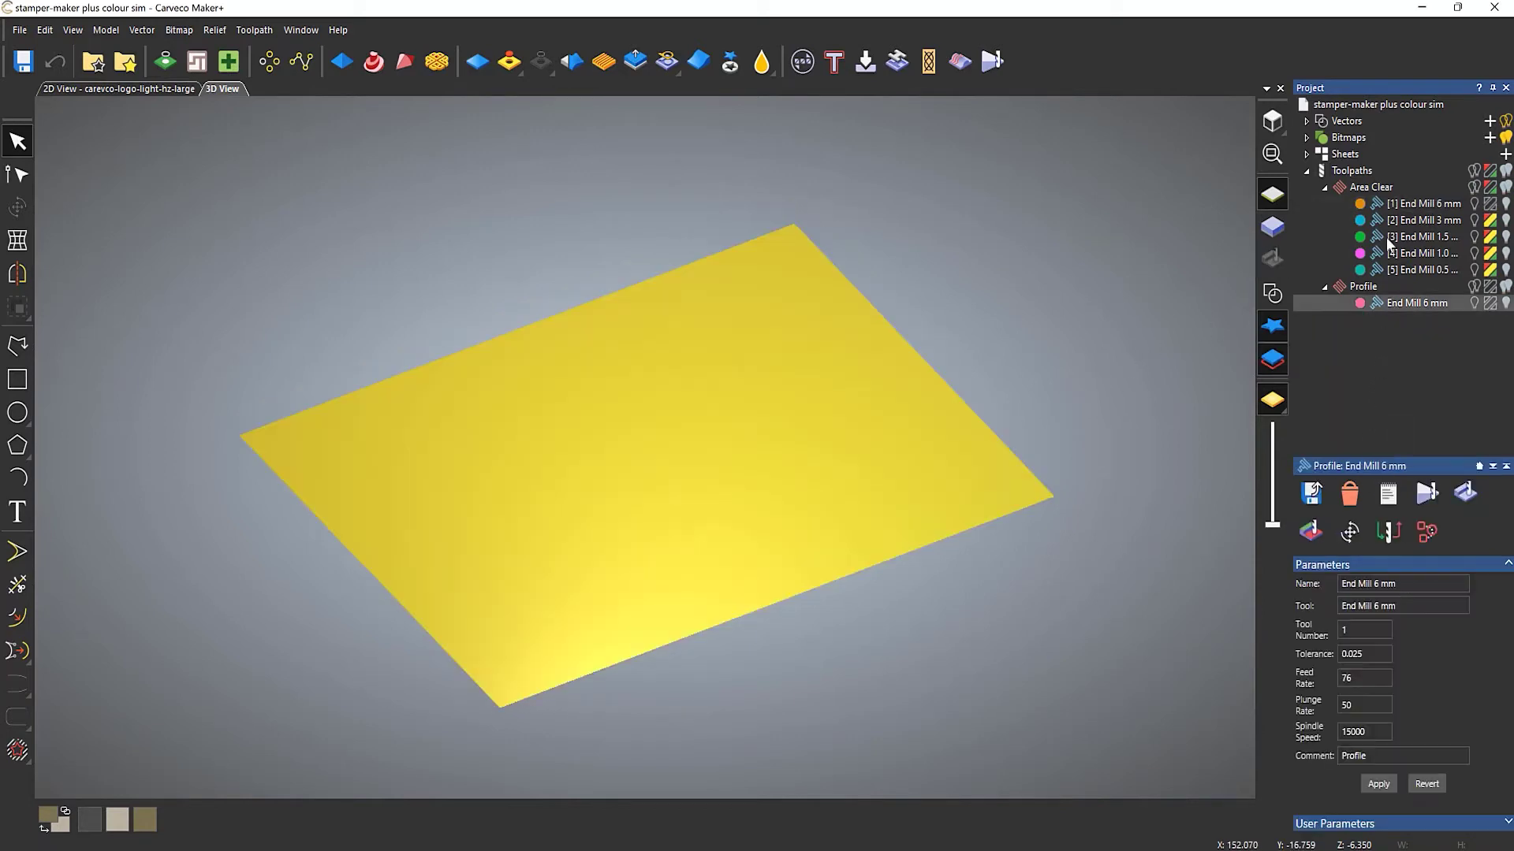
Simulate the [1] End Mill 6 mm toolpath with colour, showing its pockets in orange
right_click(1389, 204)
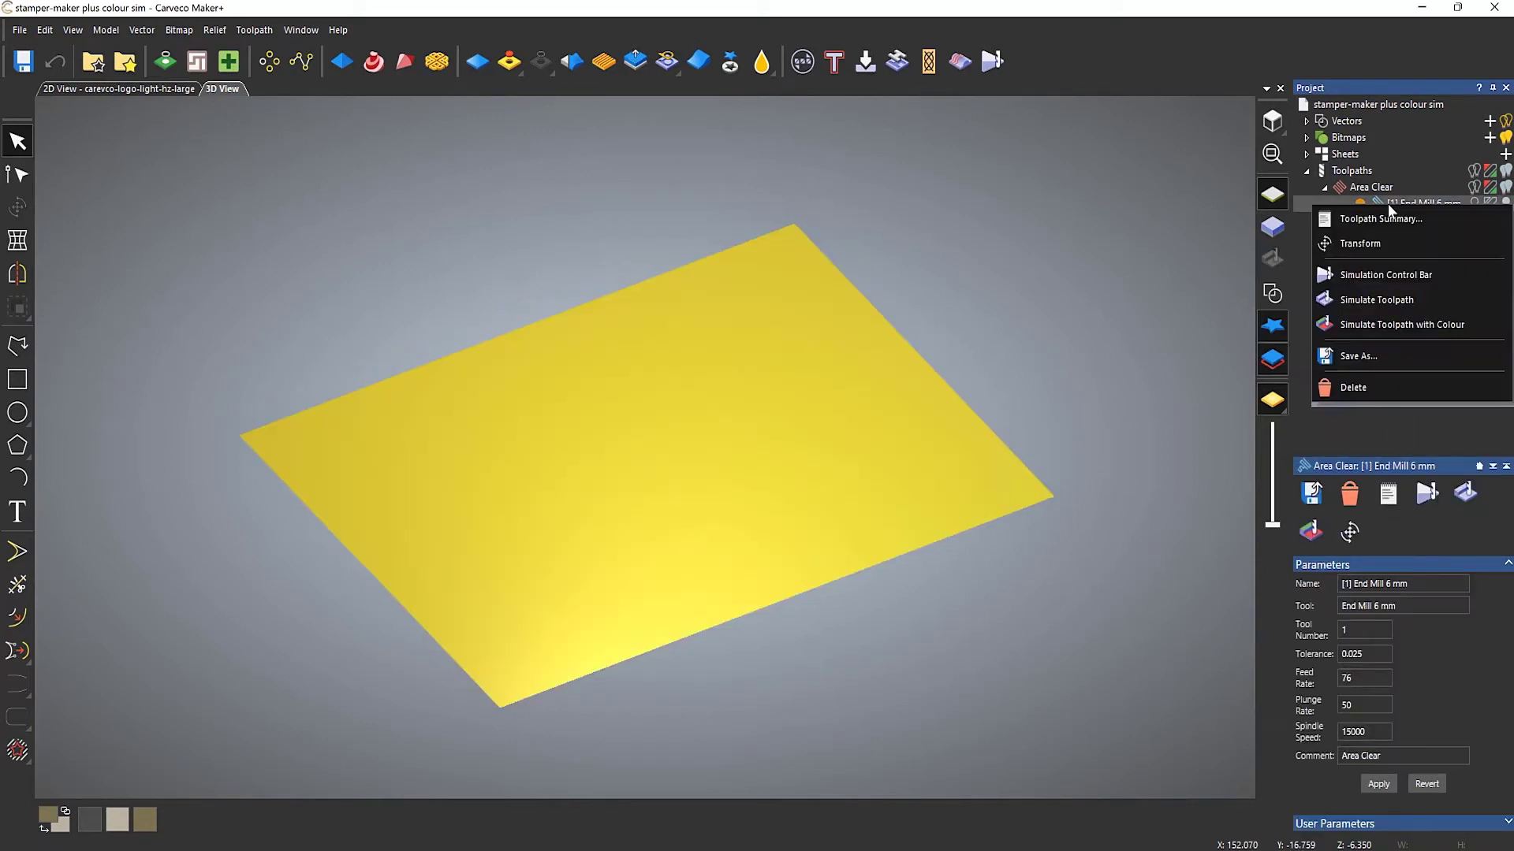
click(1412, 324)
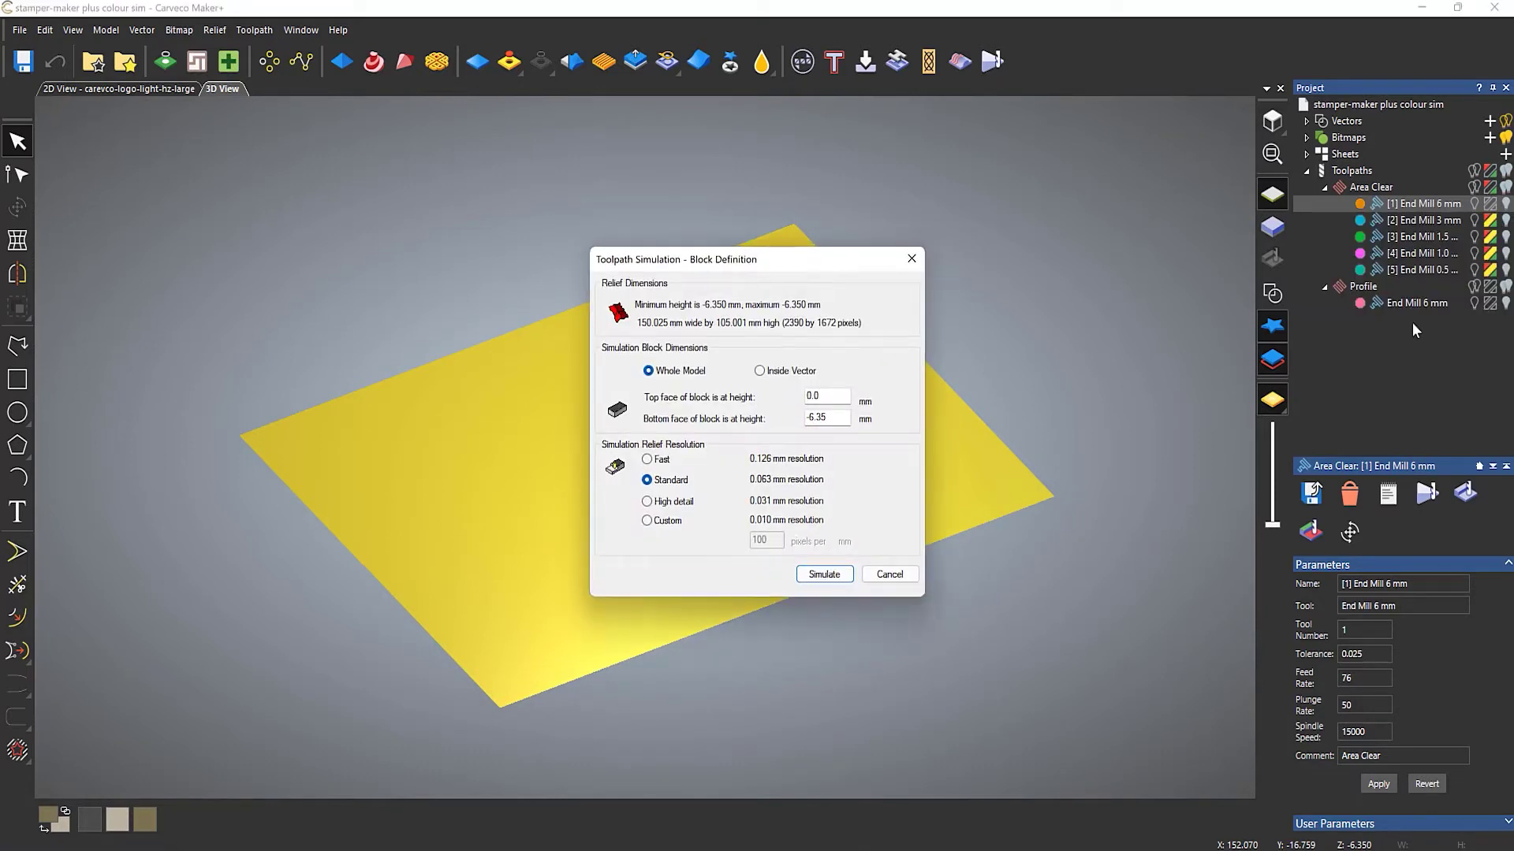
click(823, 574)
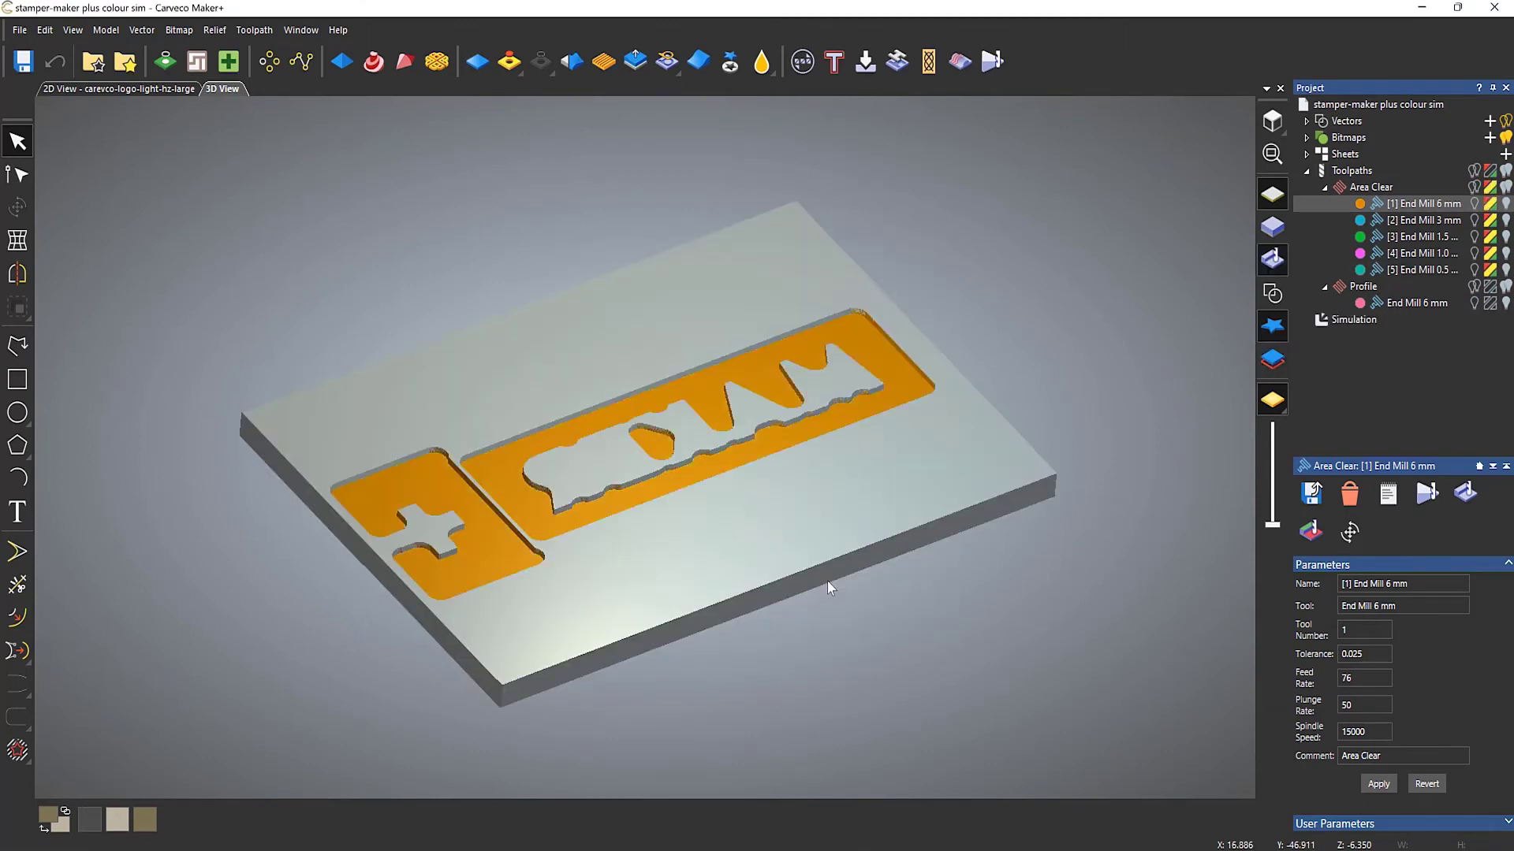
Toggle the 6 mm toolpath's orange cut-area colouring off and back on
click(1490, 205)
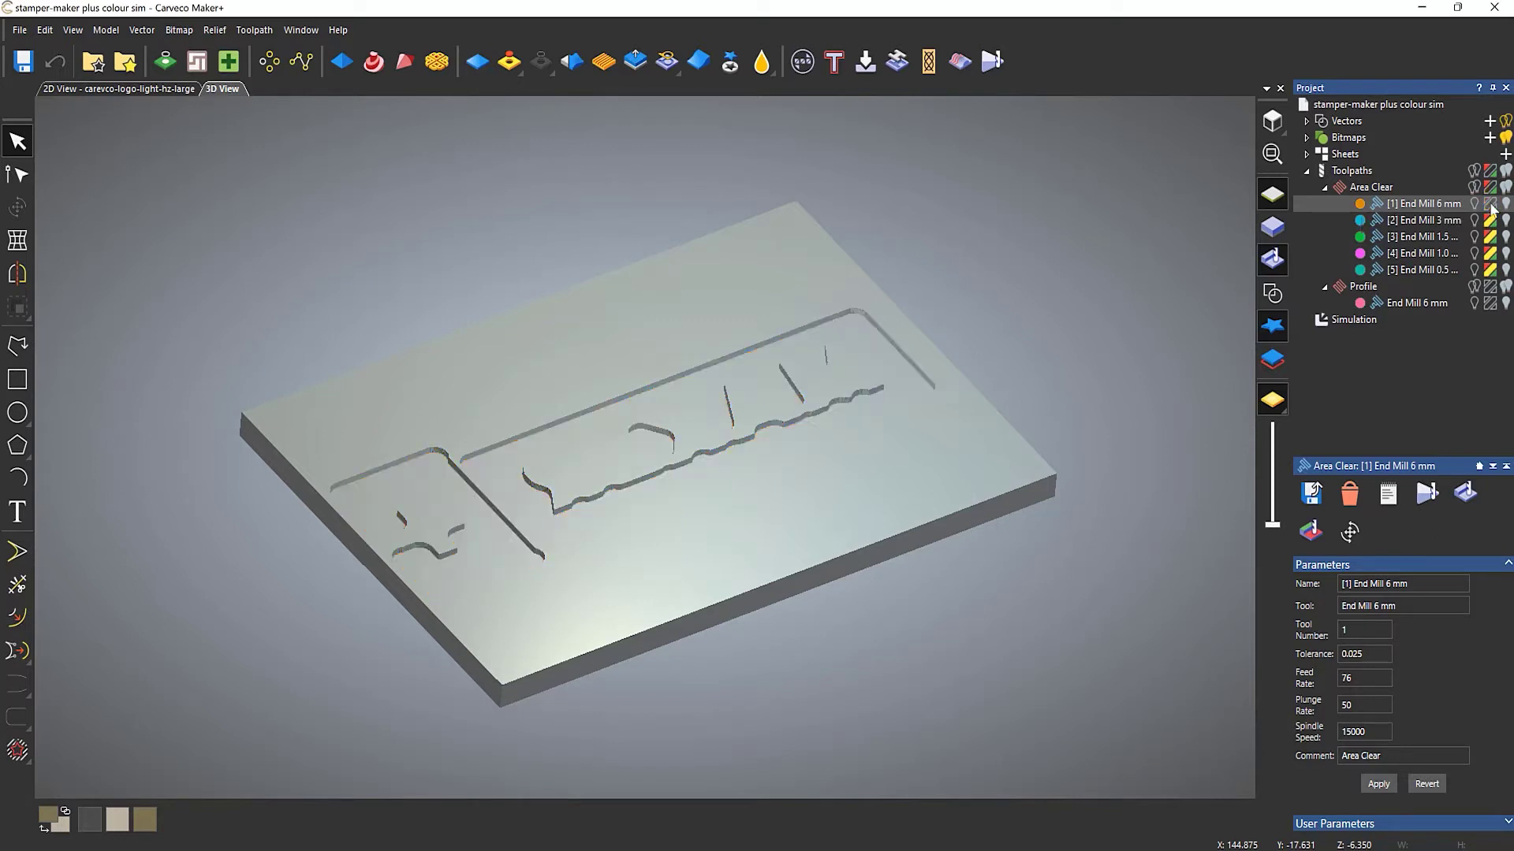
click(1490, 204)
click(1490, 204)
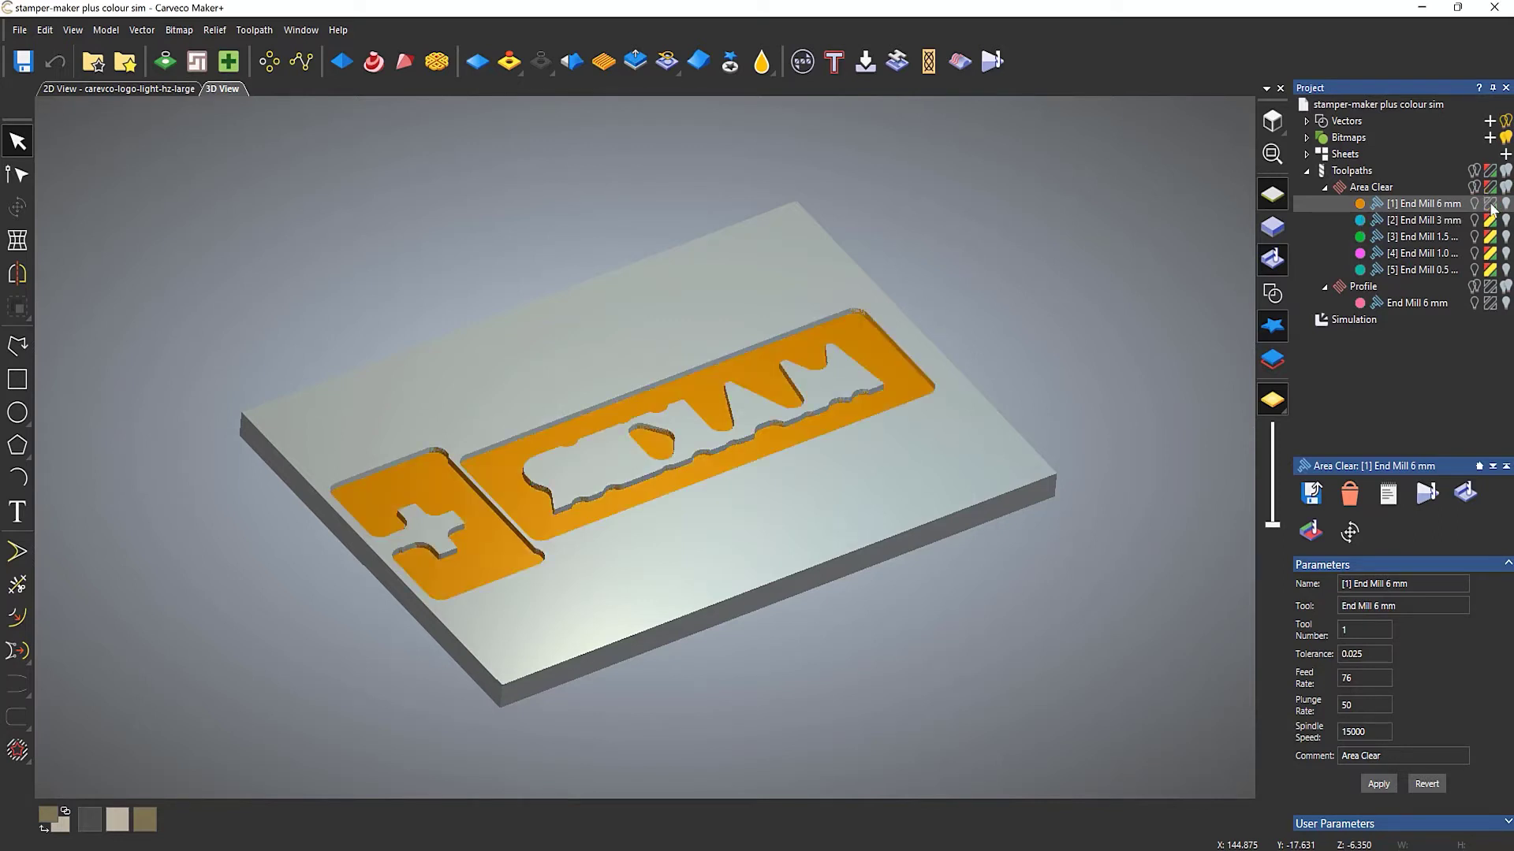
click(1490, 204)
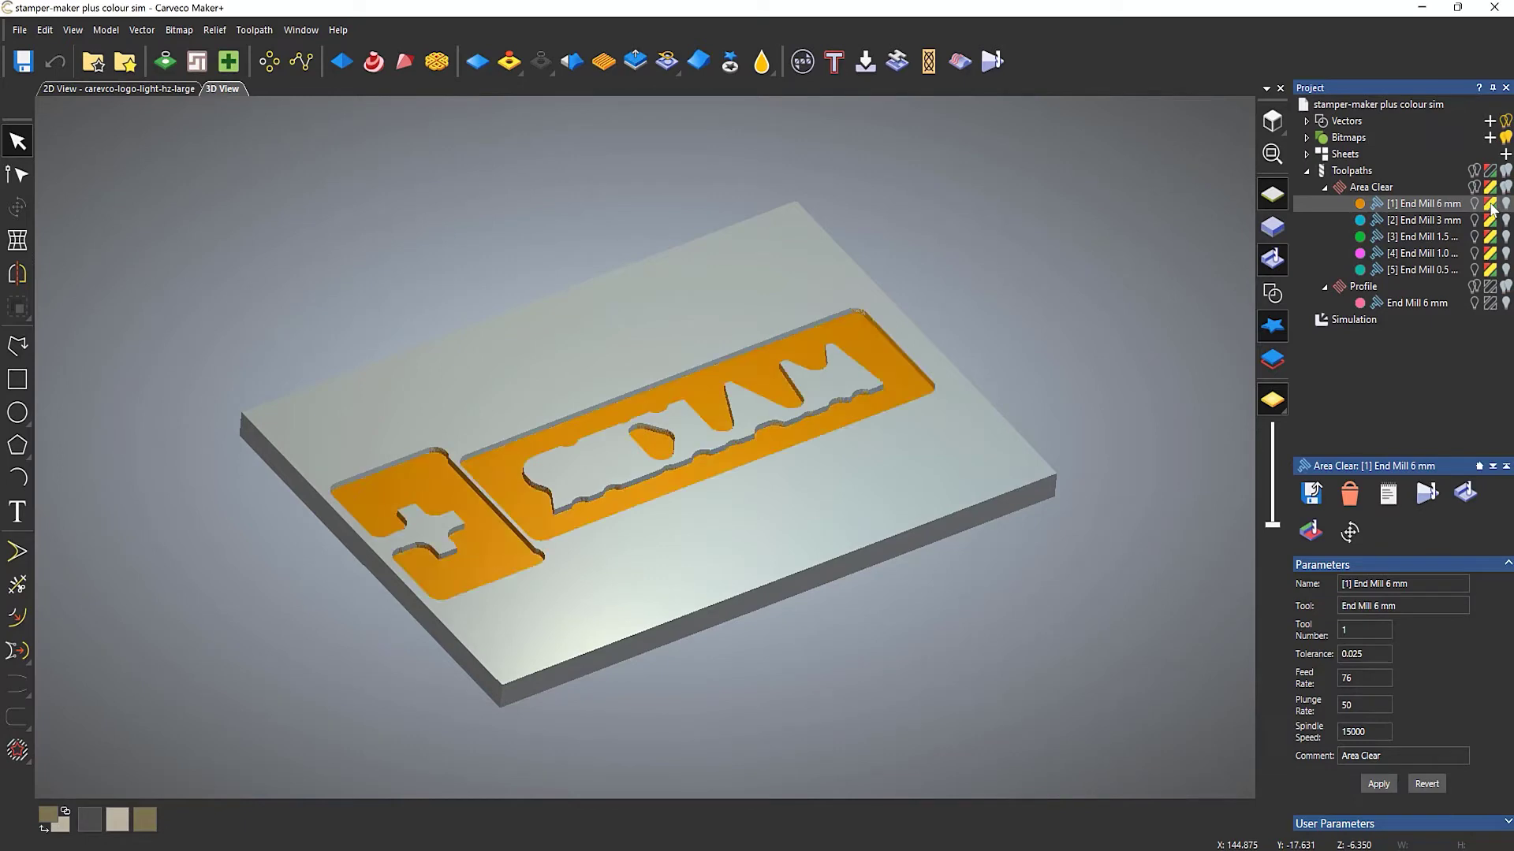
Set the 6 mm end mill's simulation colour to a medium red in the Colour Picker
click(1360, 204)
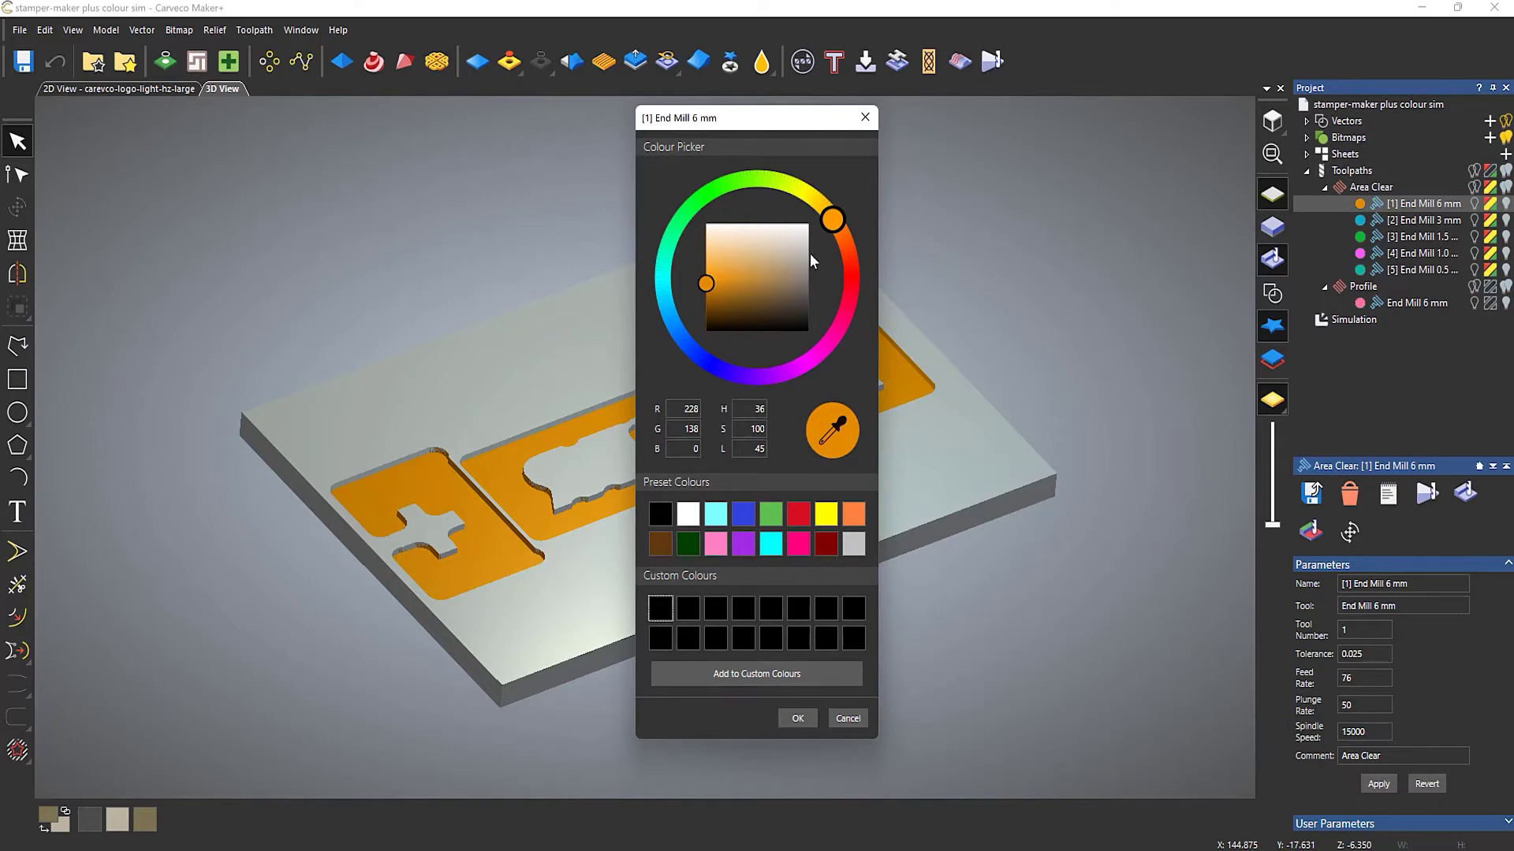
click(849, 295)
click(764, 277)
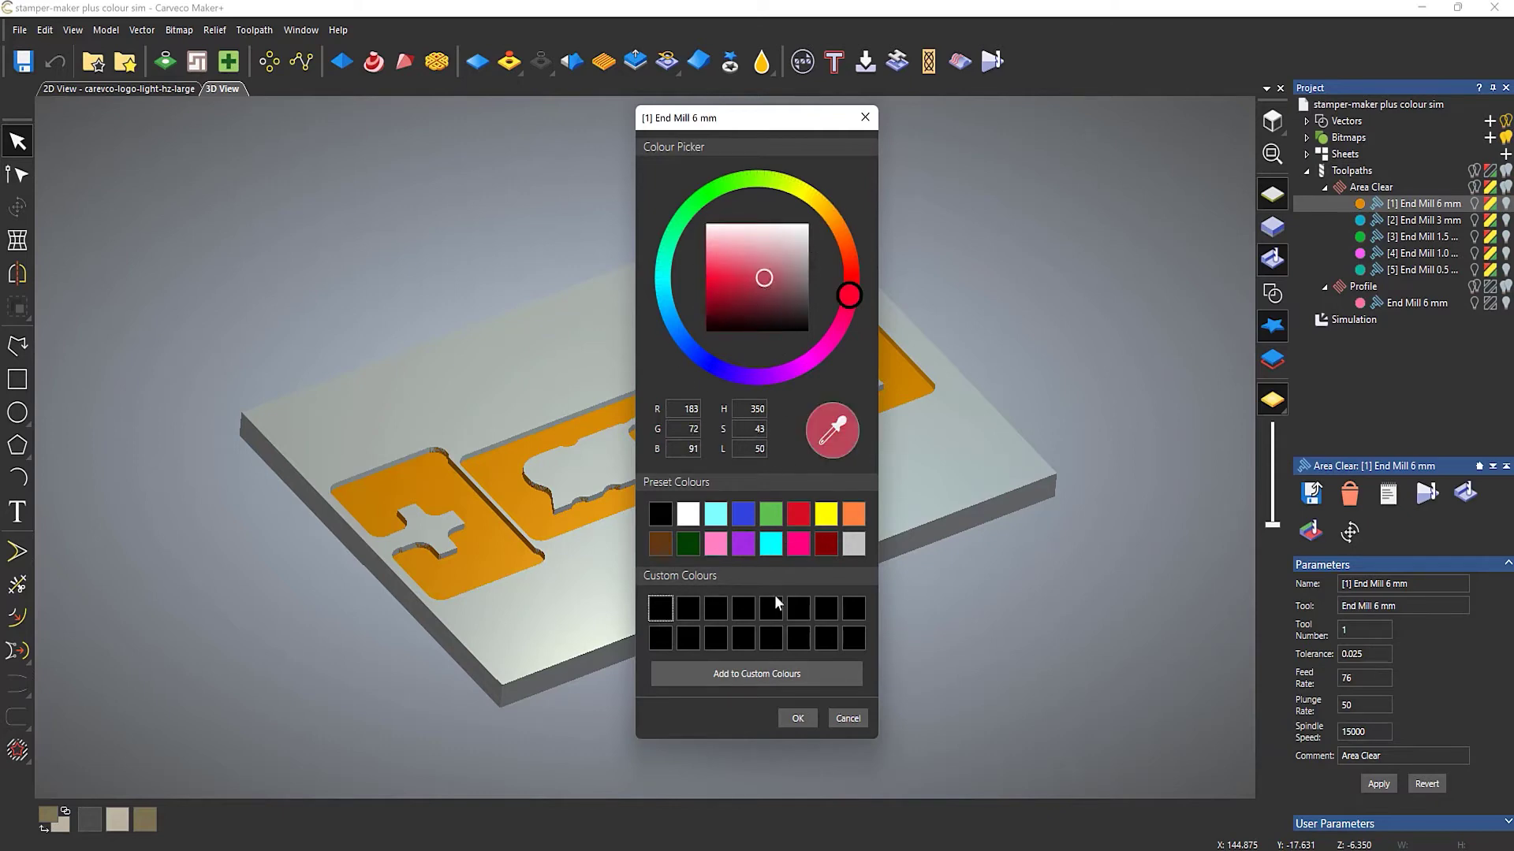
click(797, 718)
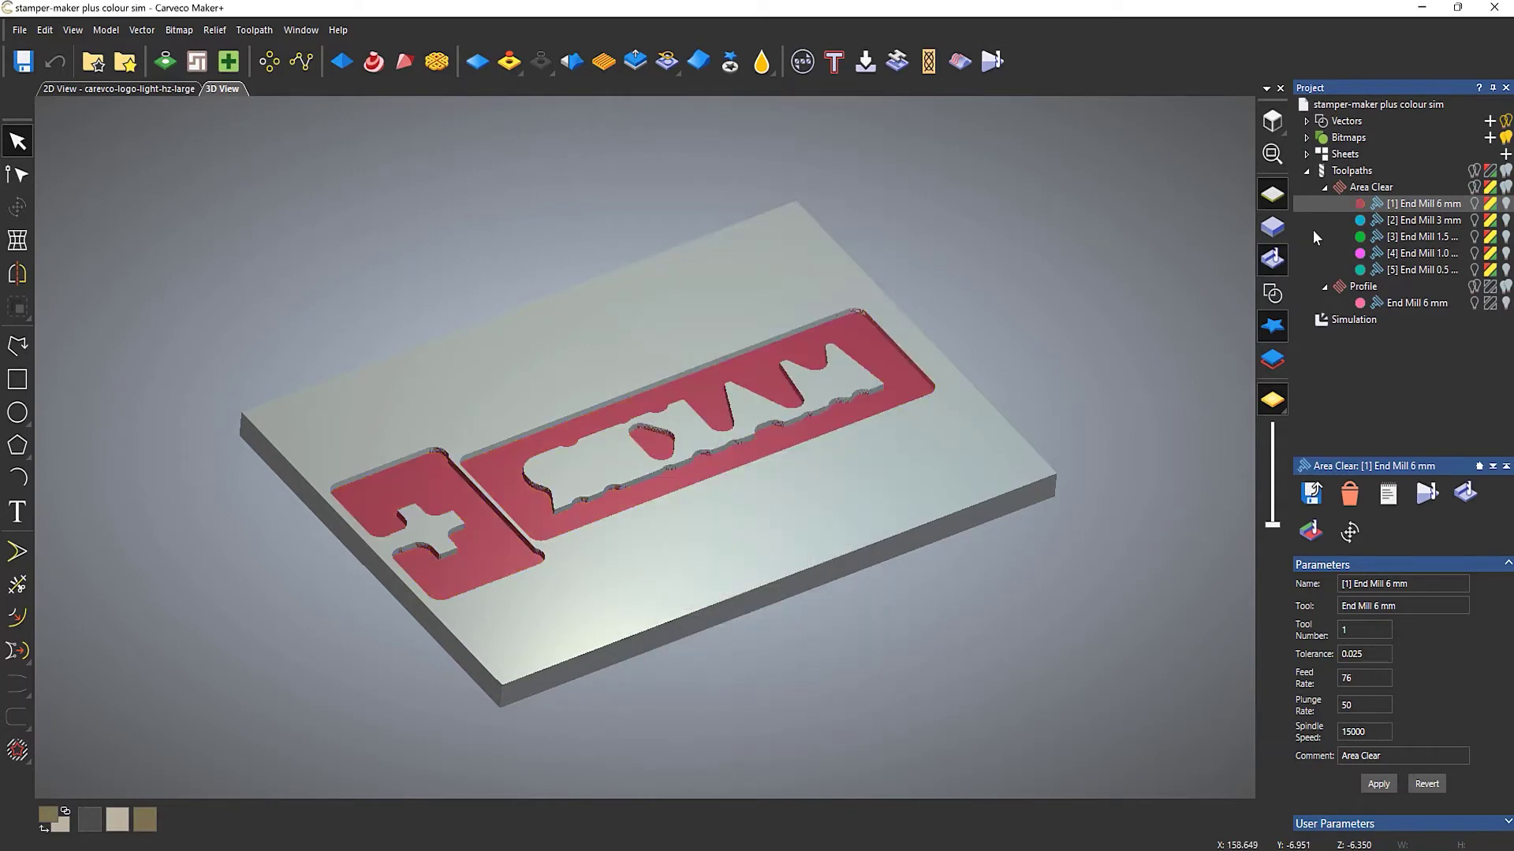
Add the [2] End Mill 3 mm toolpath to the colour simulation and zoom onto the letters
right_click(1407, 222)
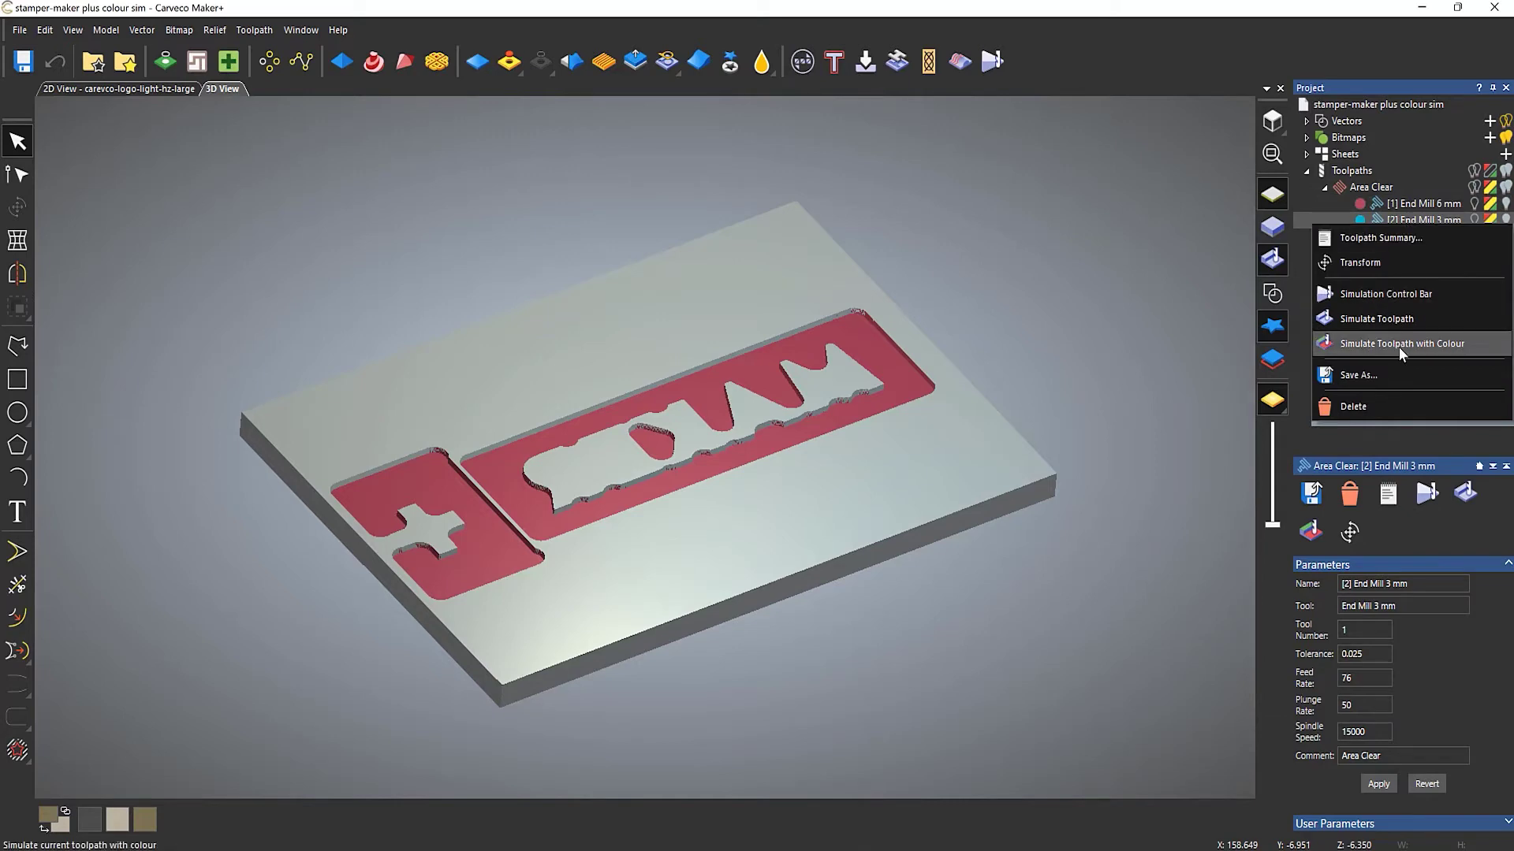
click(1399, 347)
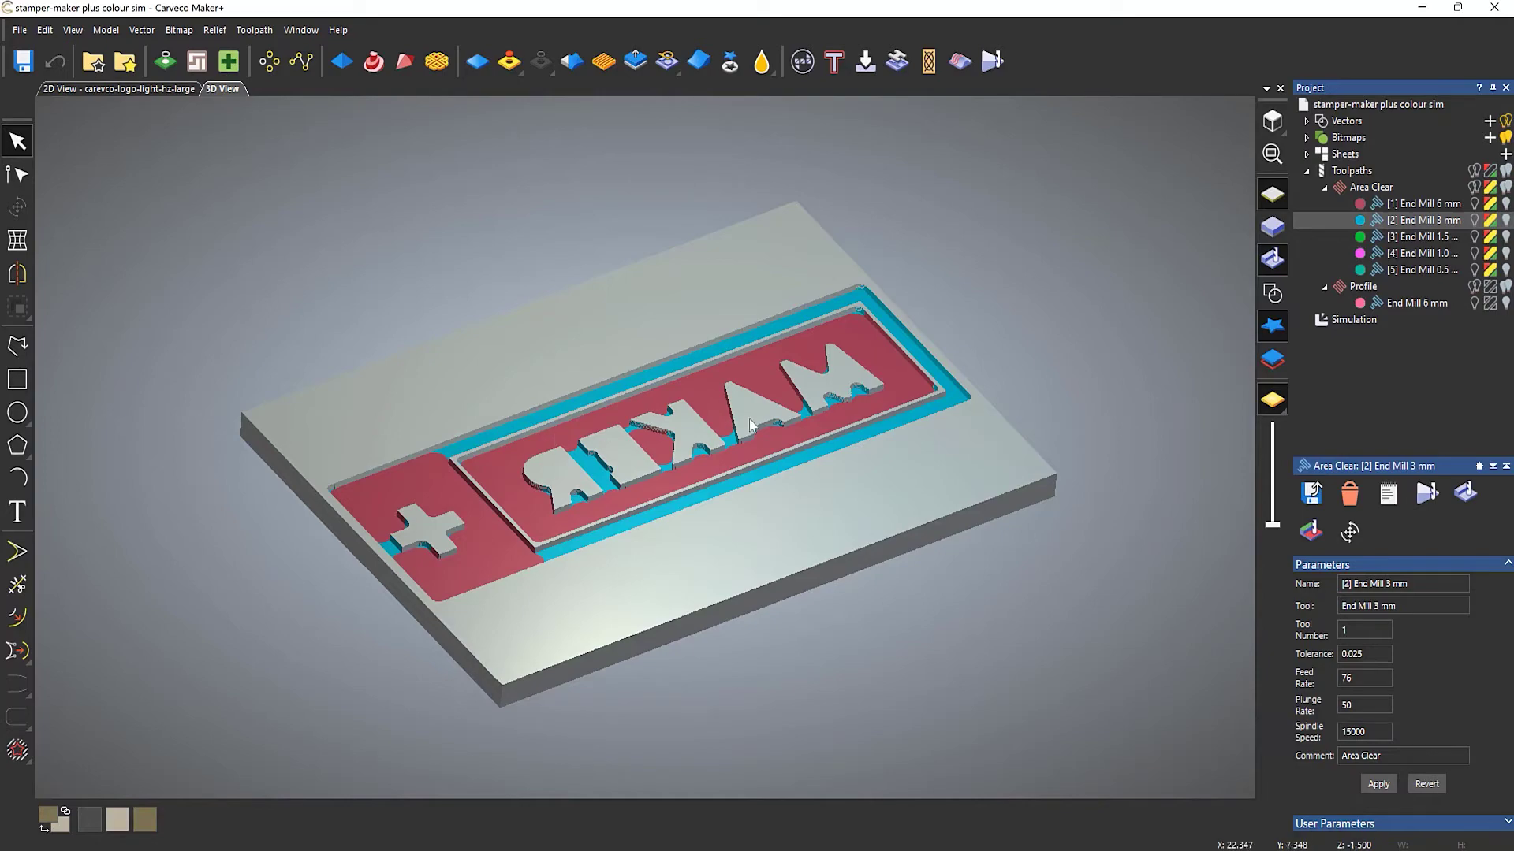
drag(753, 426, 990, 338)
scroll(820, 495, up, 6)
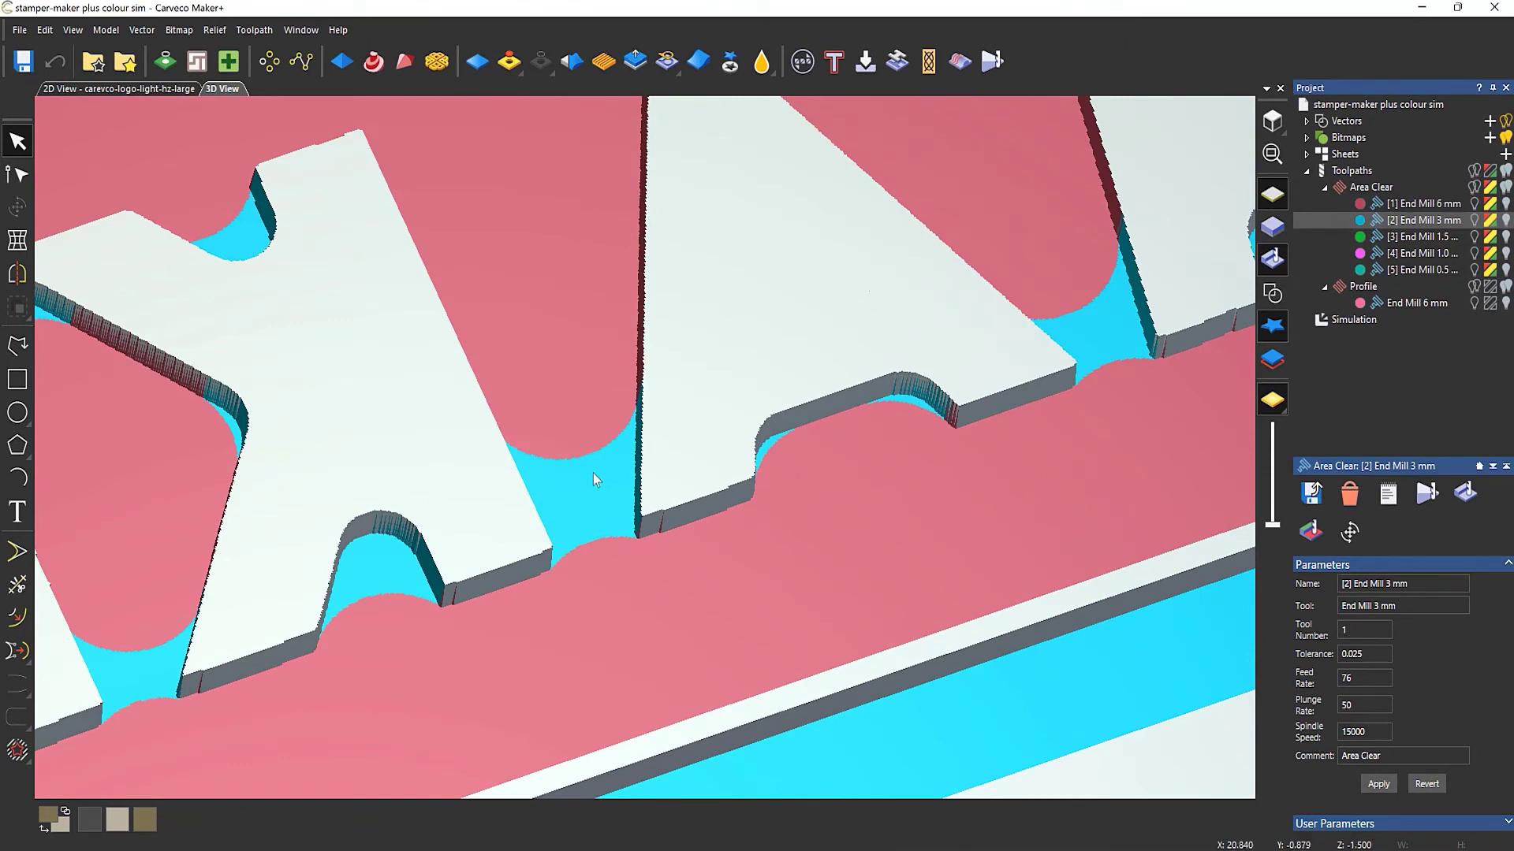
drag(591, 475, 884, 467)
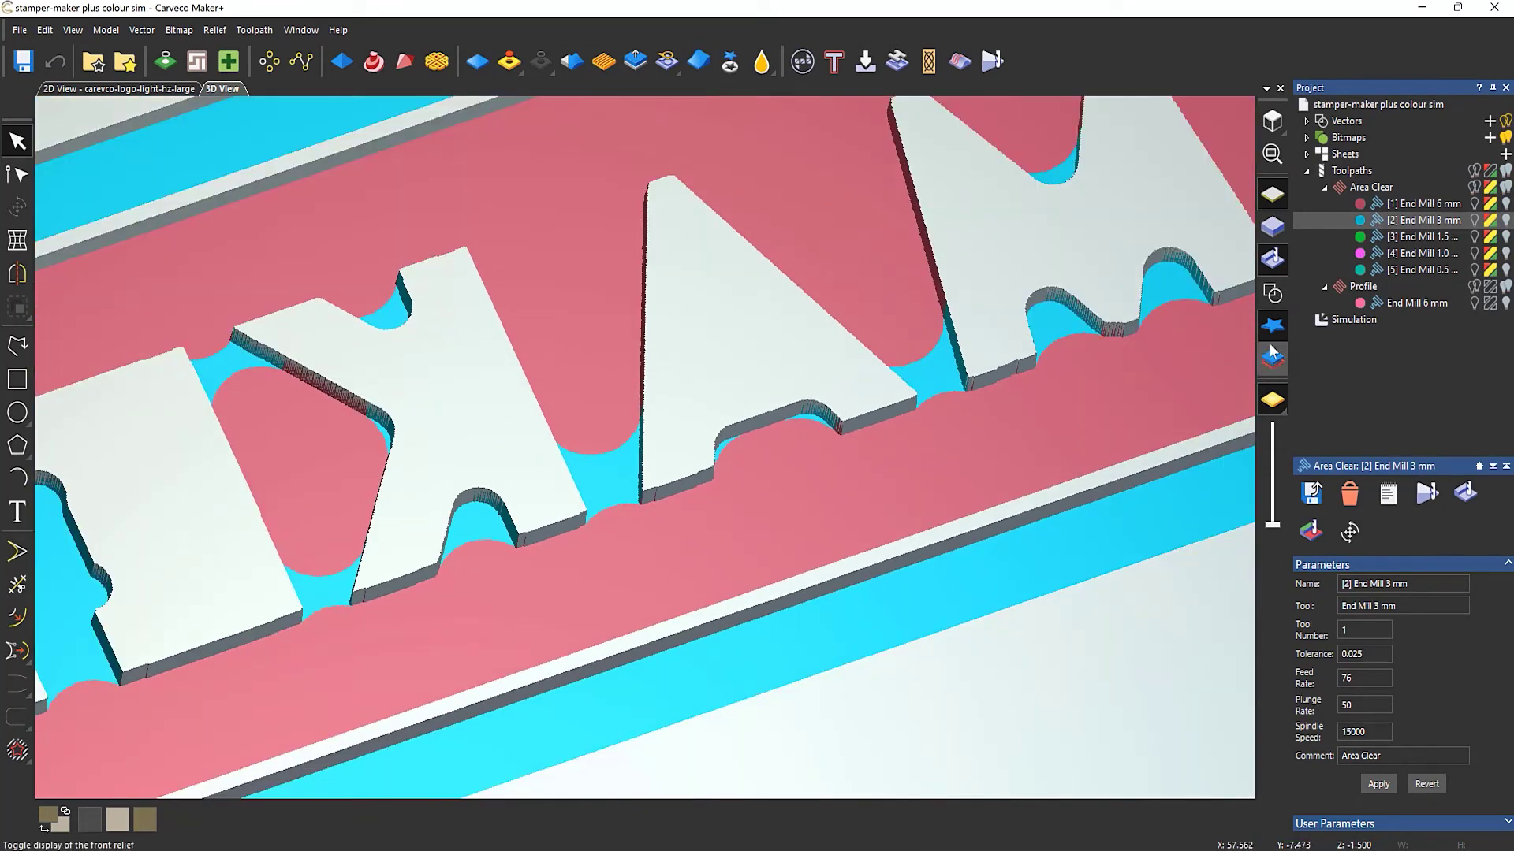
Set the [2] End Mill 3 mm simulation colour to dark red in the Colour Picker
click(1360, 220)
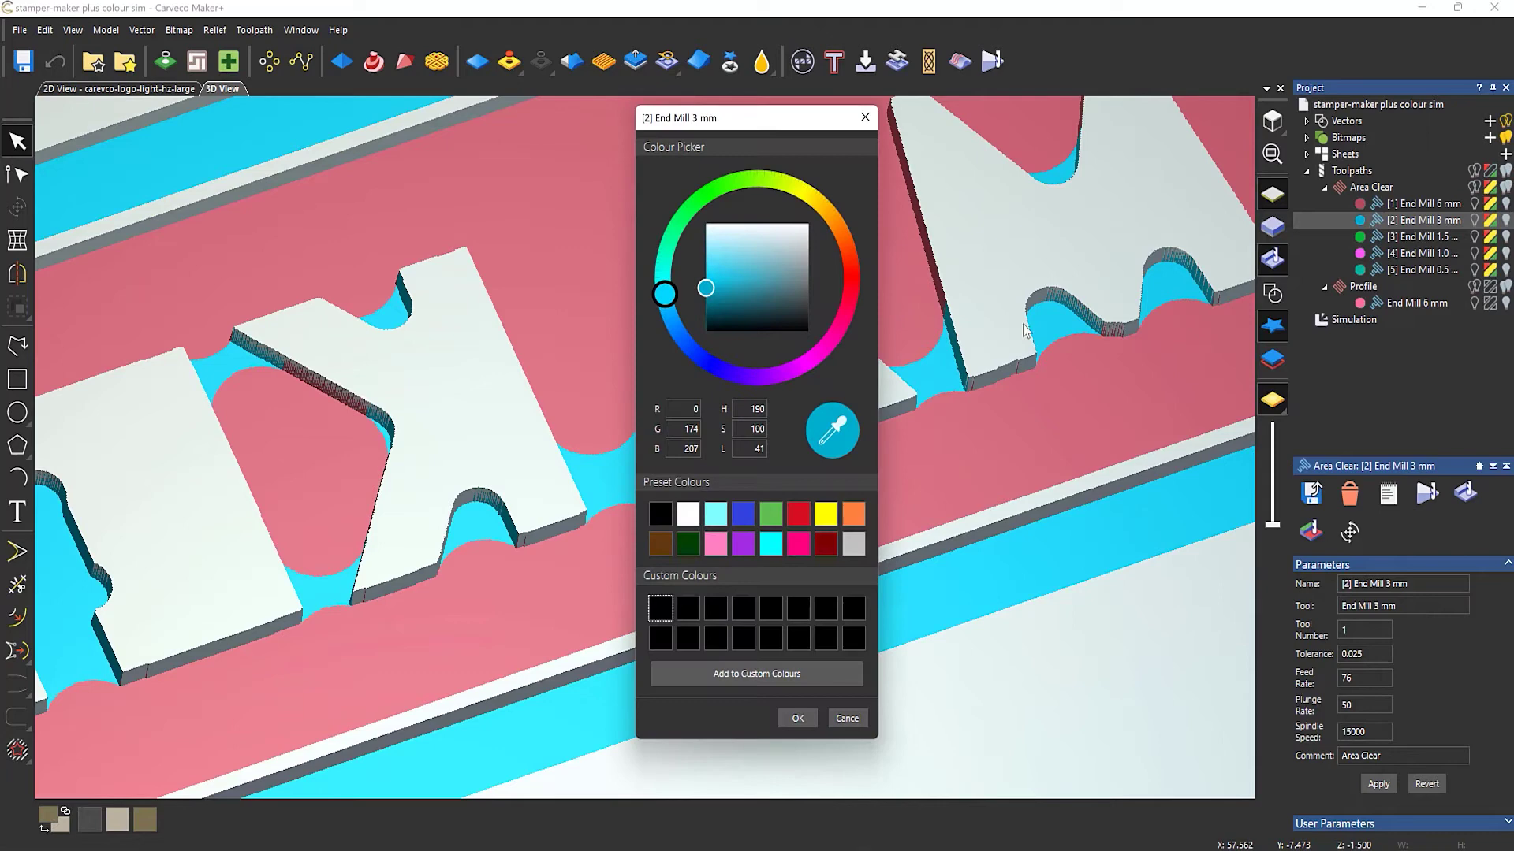
click(849, 286)
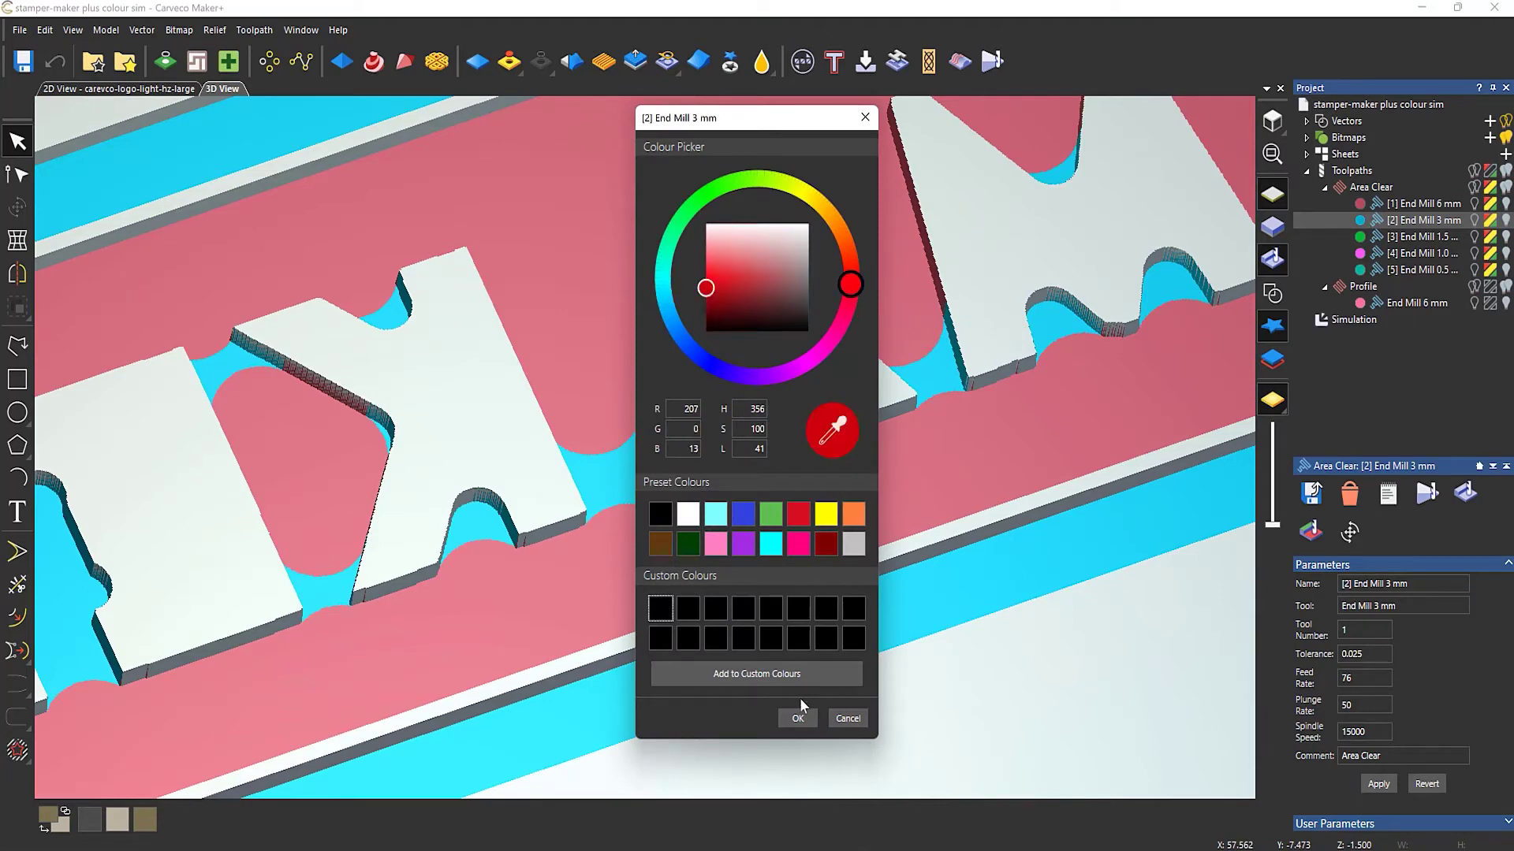
drag(733, 298, 725, 311)
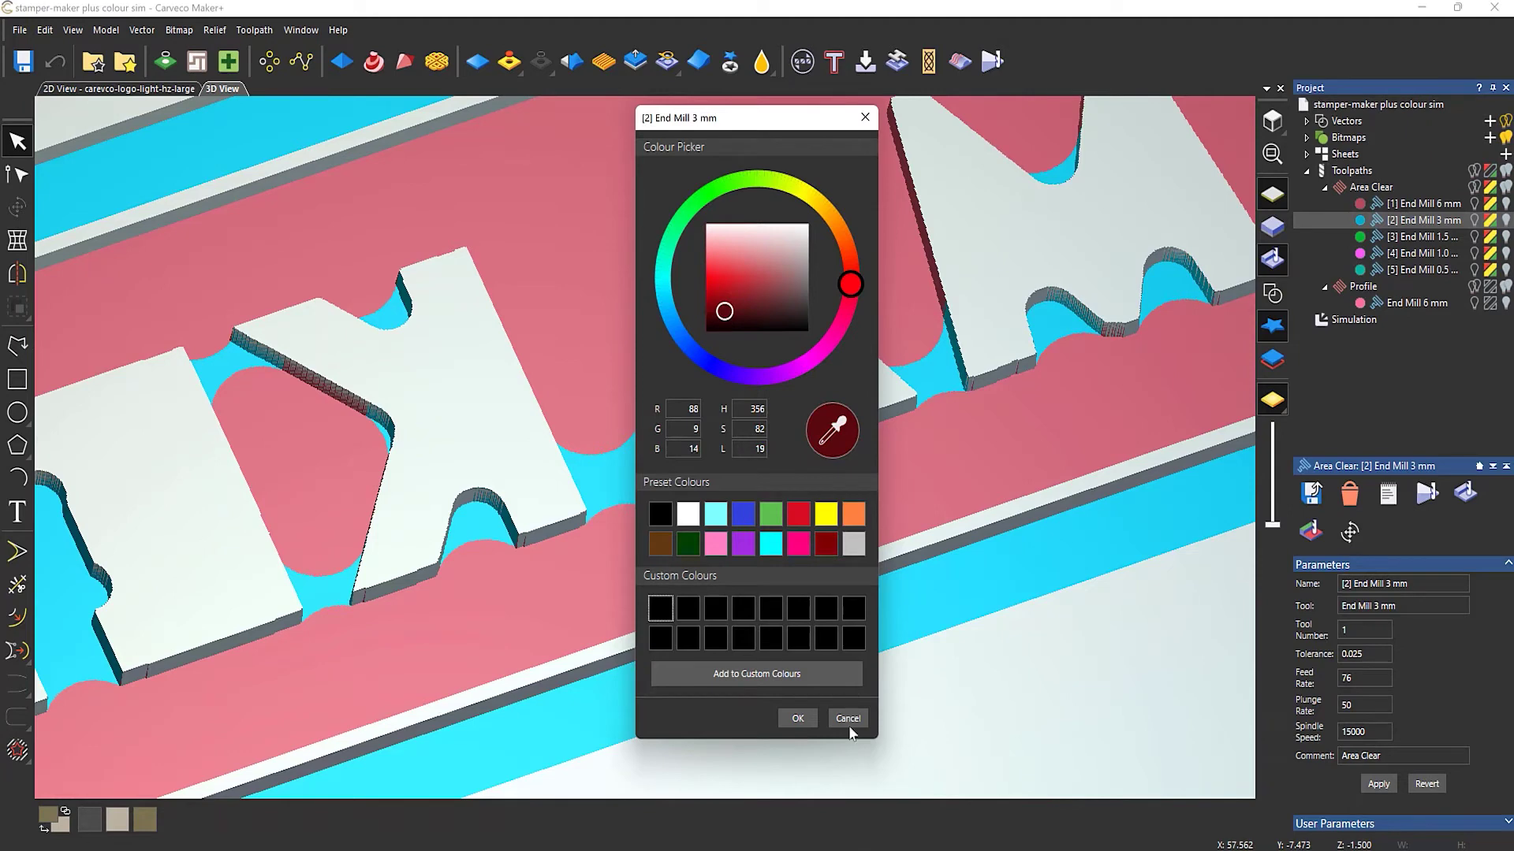
click(798, 719)
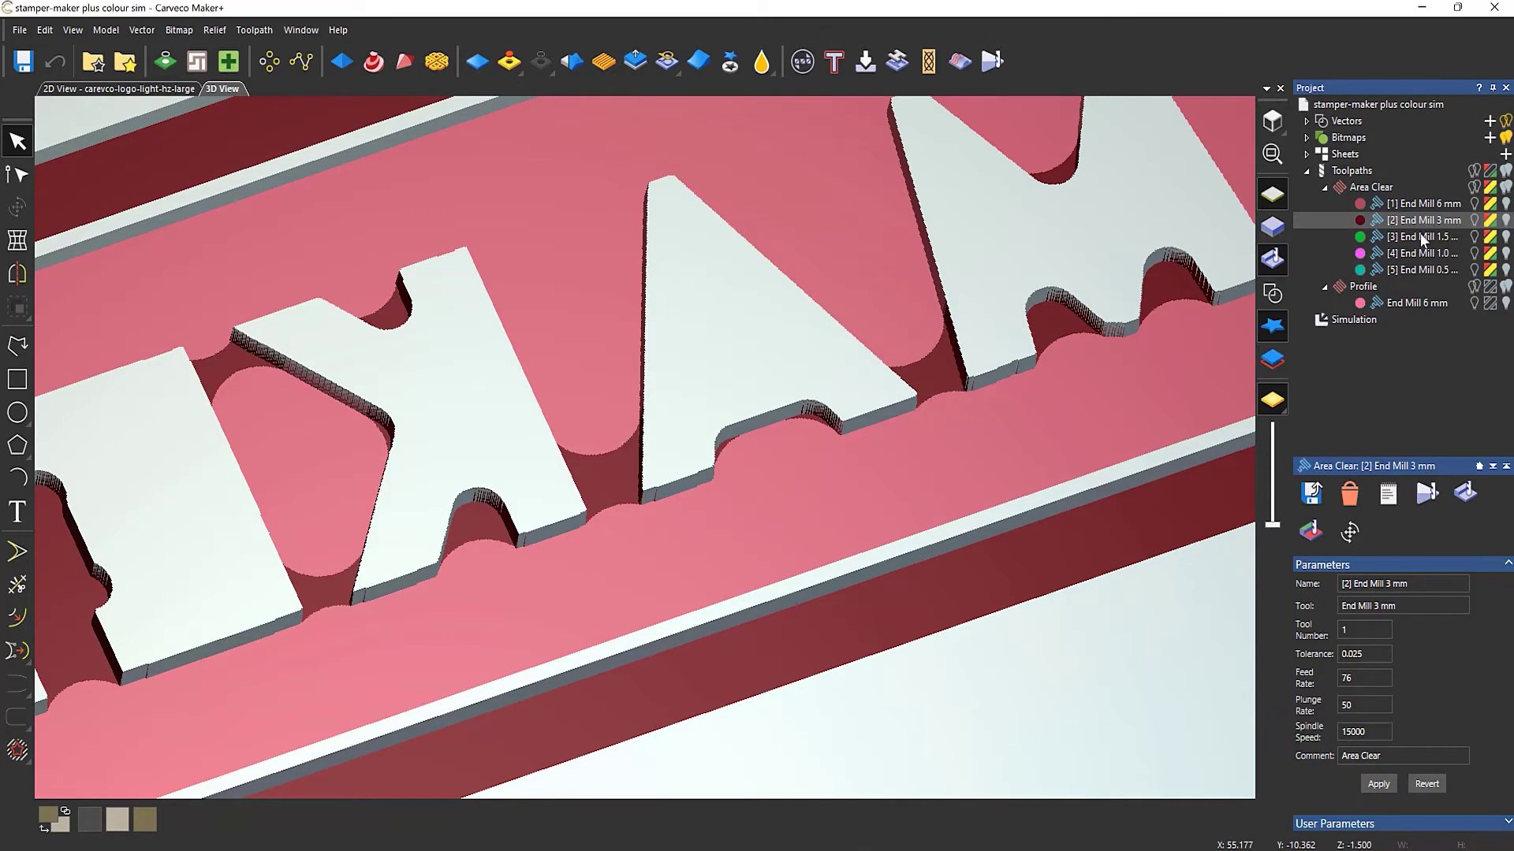
Toggle the 3 mm and 6 mm toolpaths' colouring off and back on to compare them
click(1489, 221)
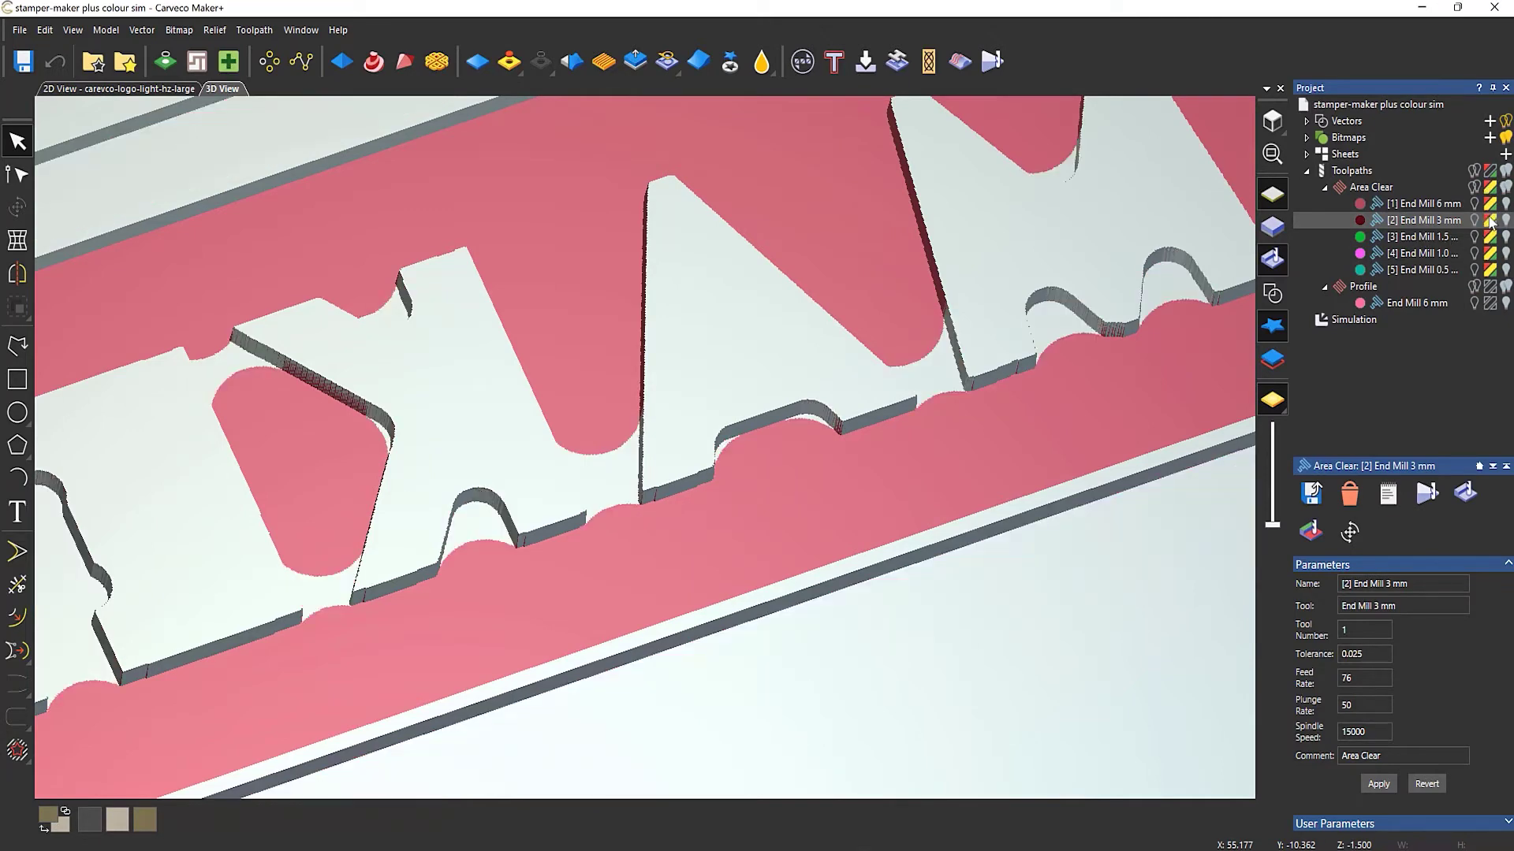
click(1490, 220)
click(1490, 220)
click(1490, 220)
click(1489, 204)
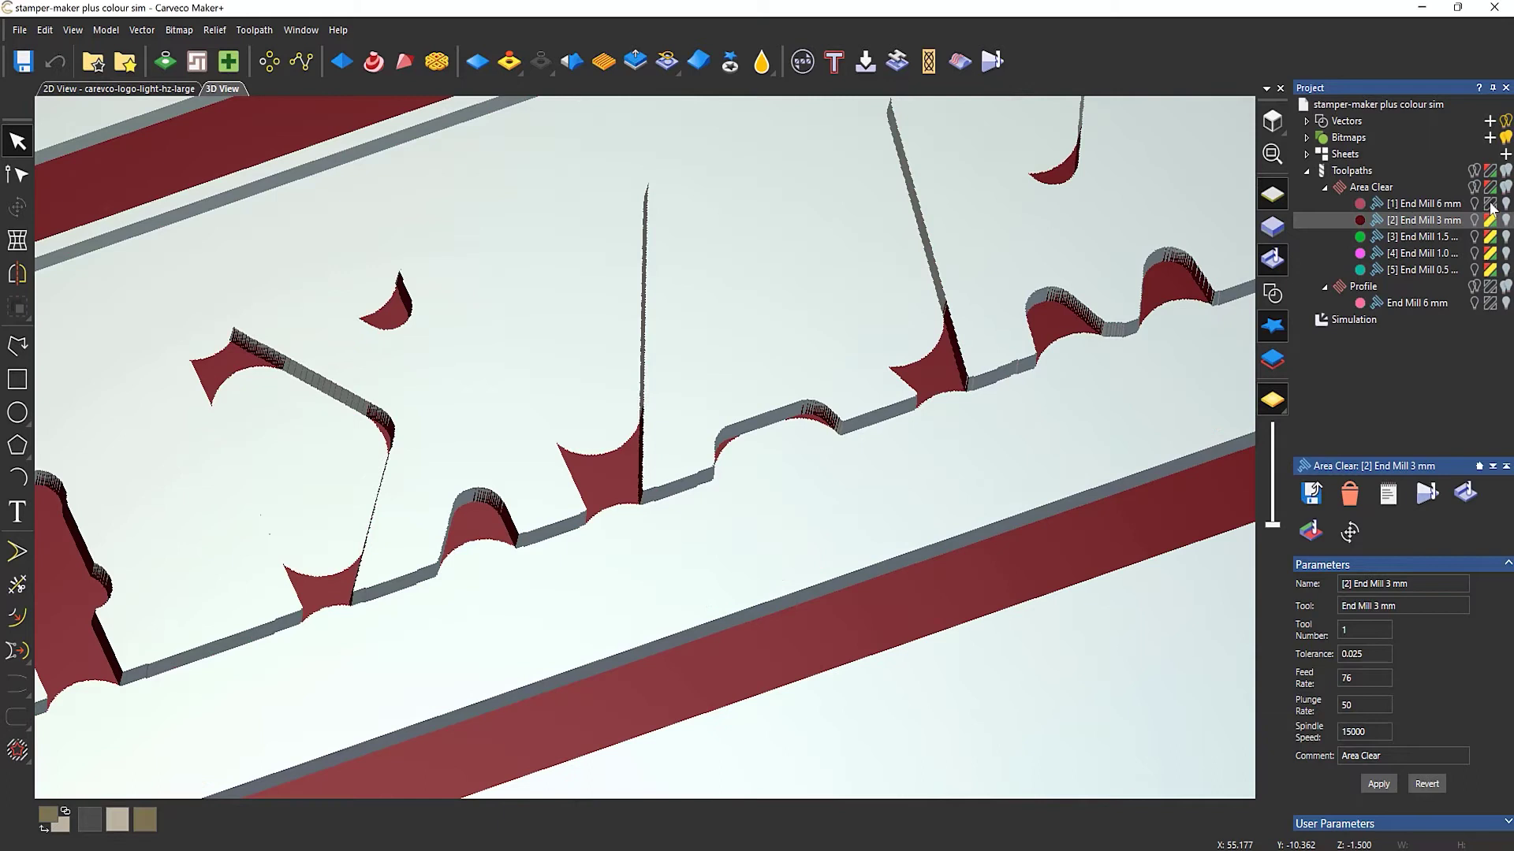
click(1490, 204)
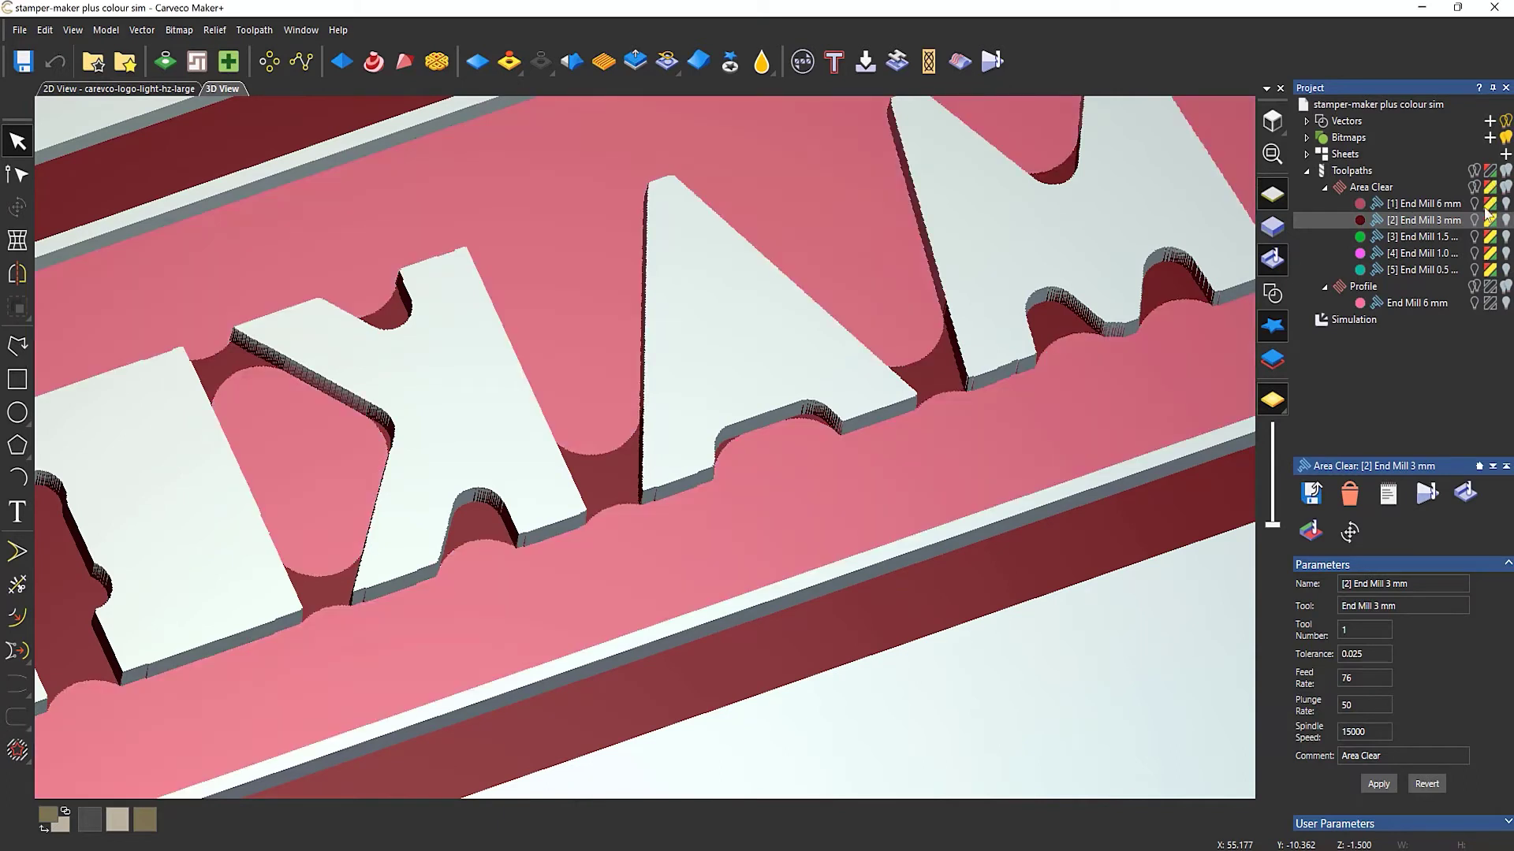
Add the 1.5 mm, 1.0 mm and 0.5 mm end mill toolpaths to the colour simulation
right_click(1408, 235)
click(1384, 358)
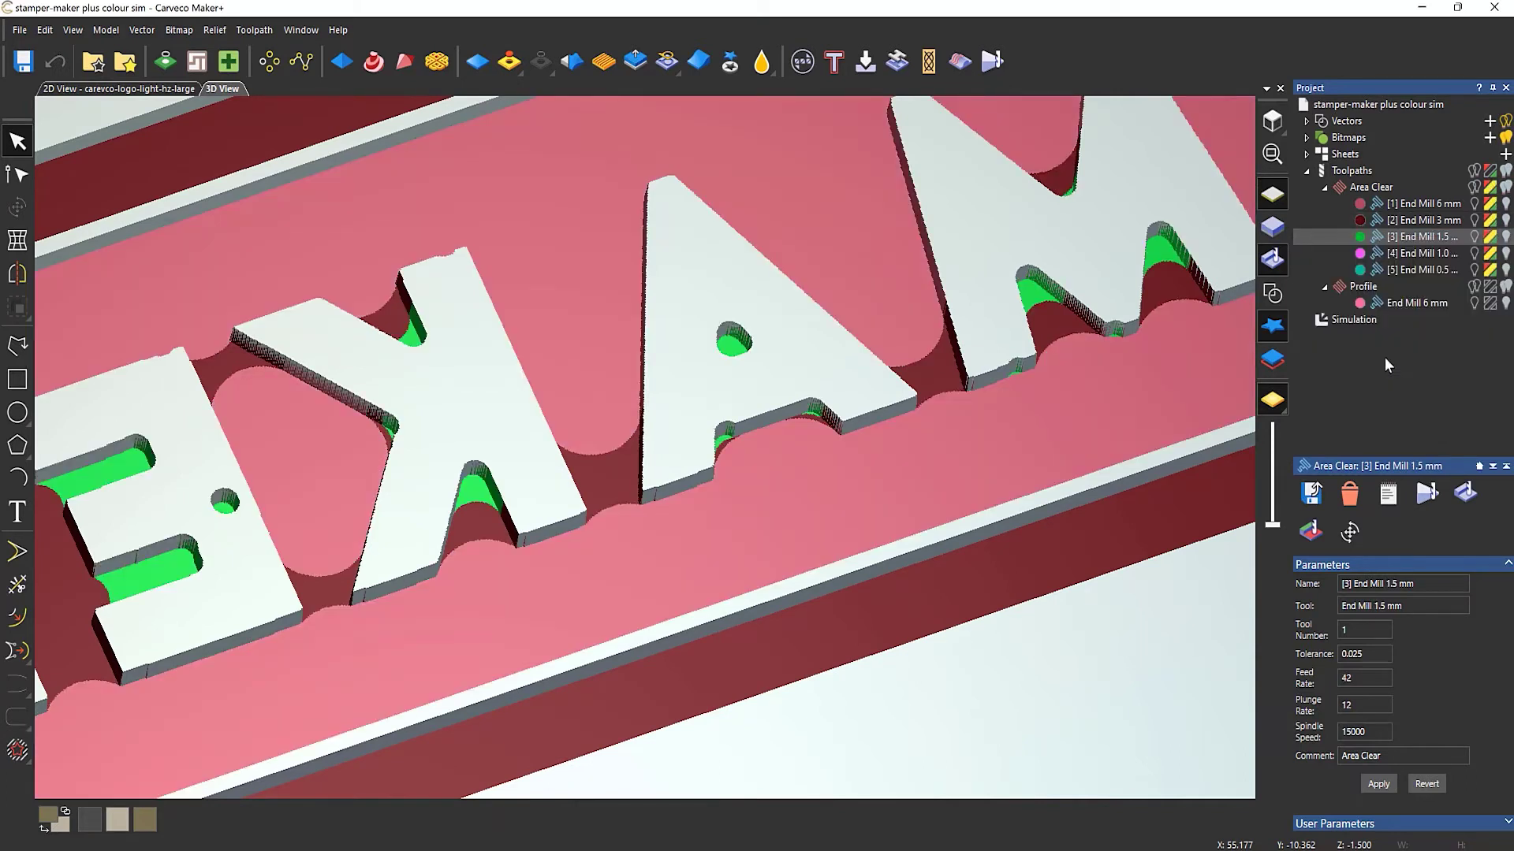
right_click(1412, 254)
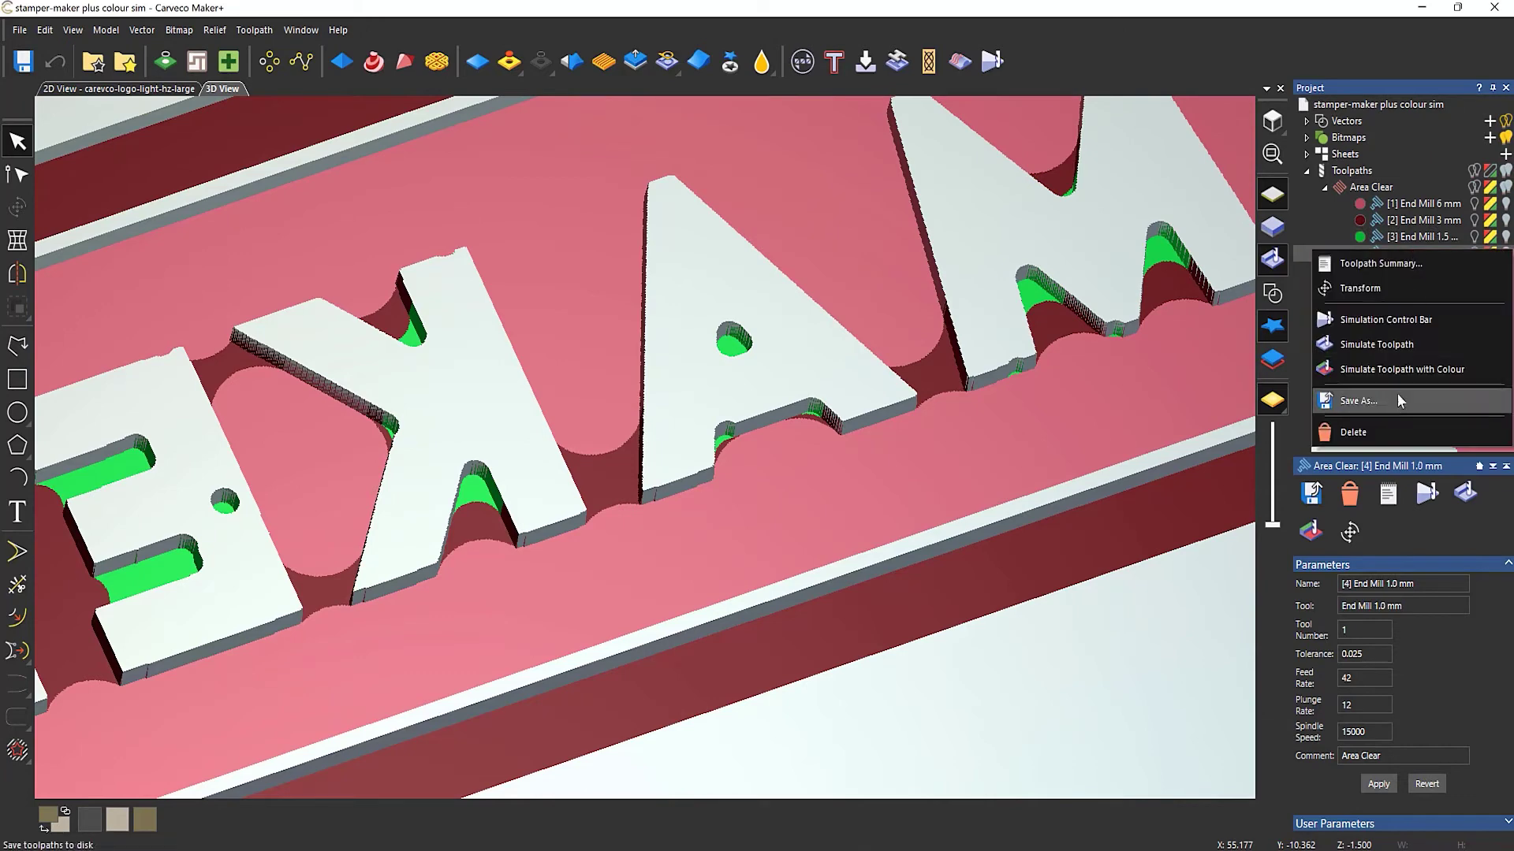
click(1397, 395)
right_click(1406, 271)
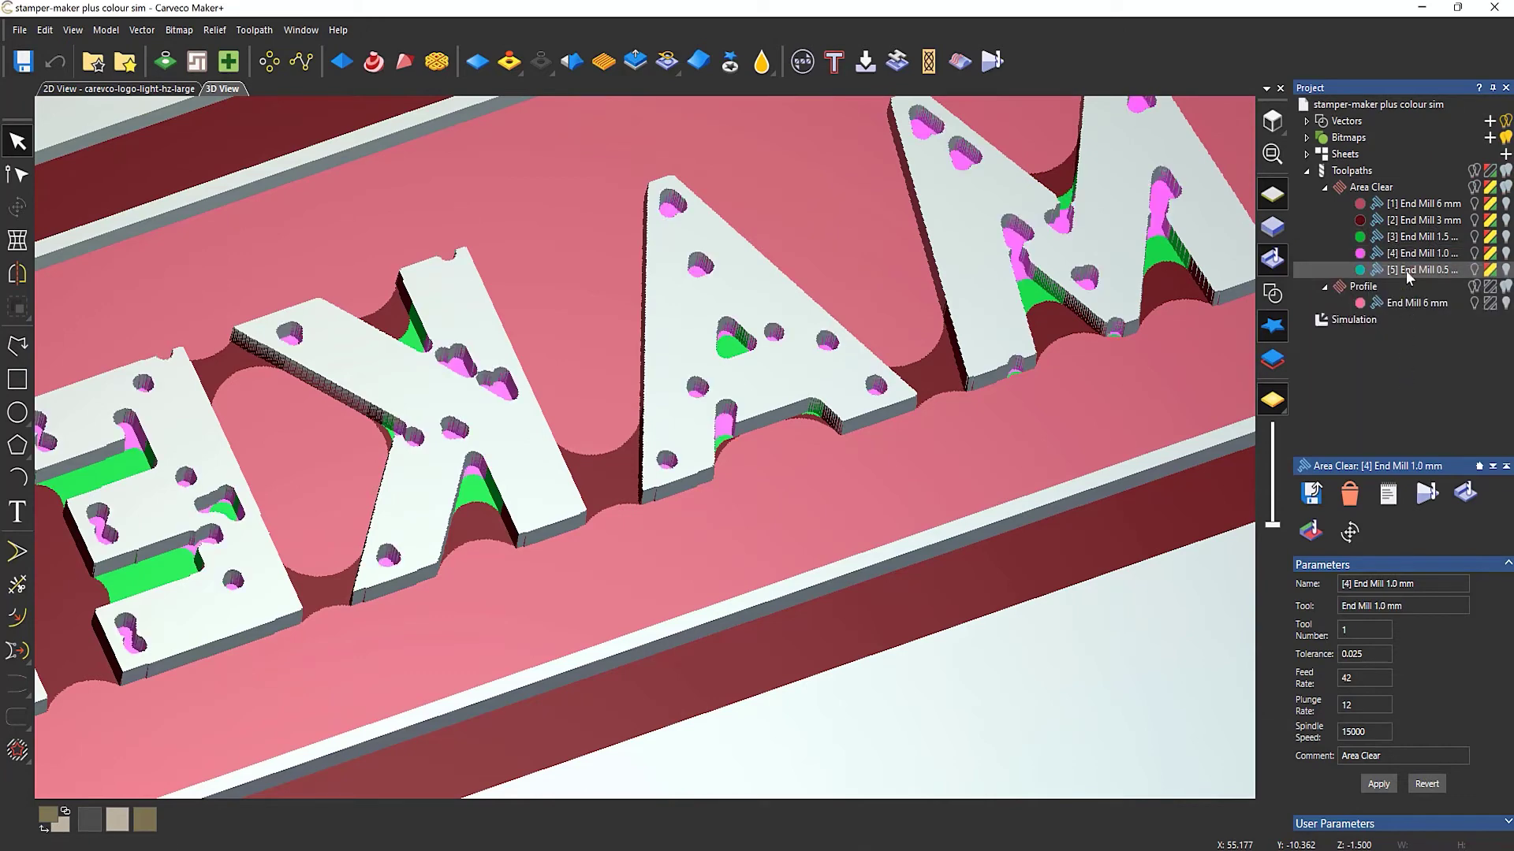
click(1394, 386)
Inspect the coloured letters from a tilted 3D angle, then switch to the 2D View
scroll(867, 394, down, 2)
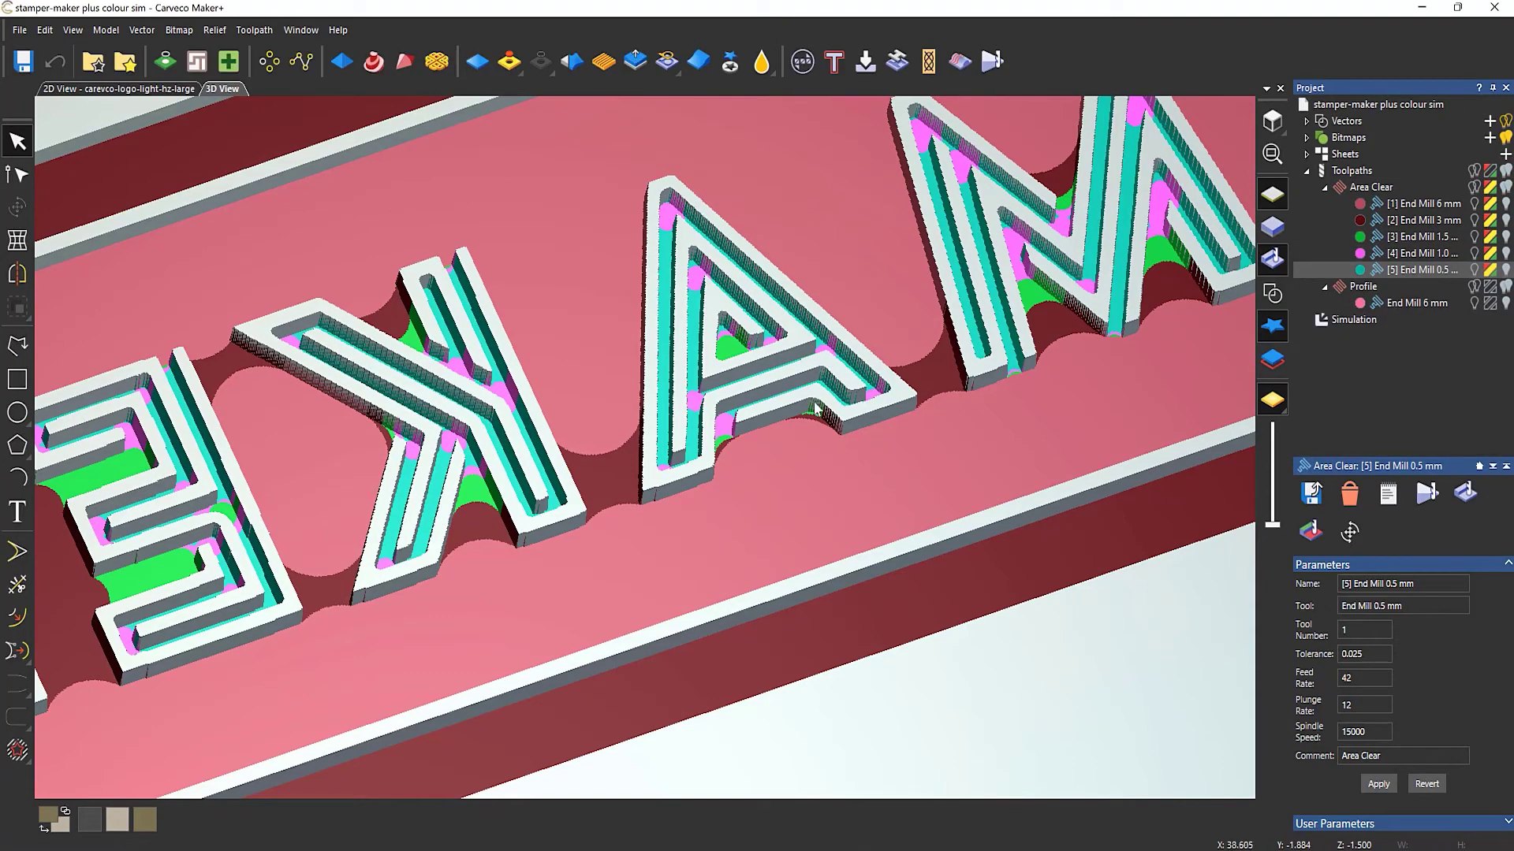
drag(867, 394, 971, 380)
scroll(896, 468, up, 3)
mouse_move(896, 468)
mouse_down()
mouse_move(883, 492)
mouse_move(917, 476)
mouse_up()
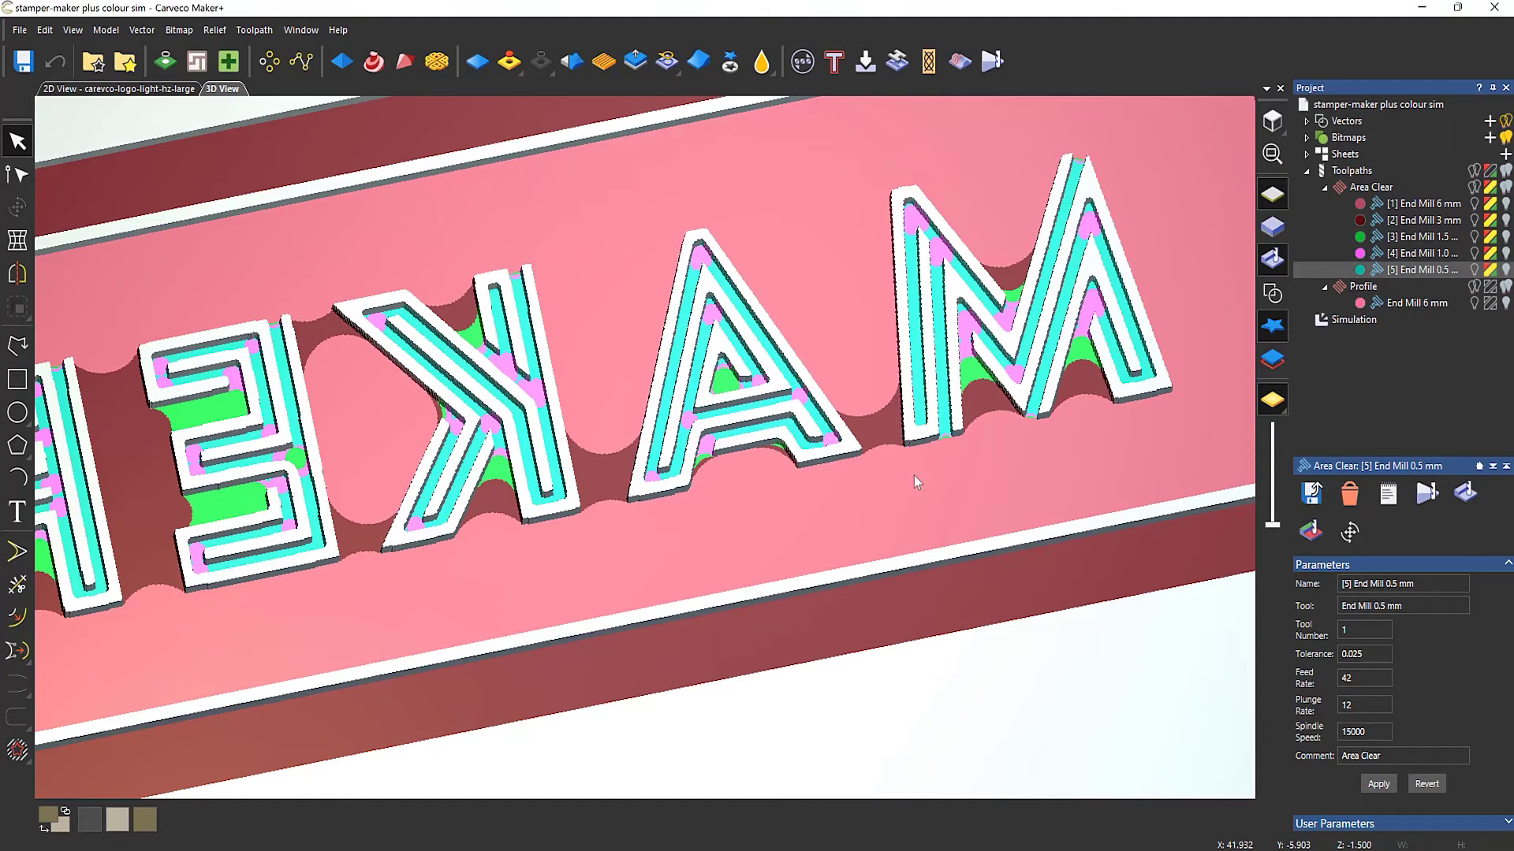
click(159, 93)
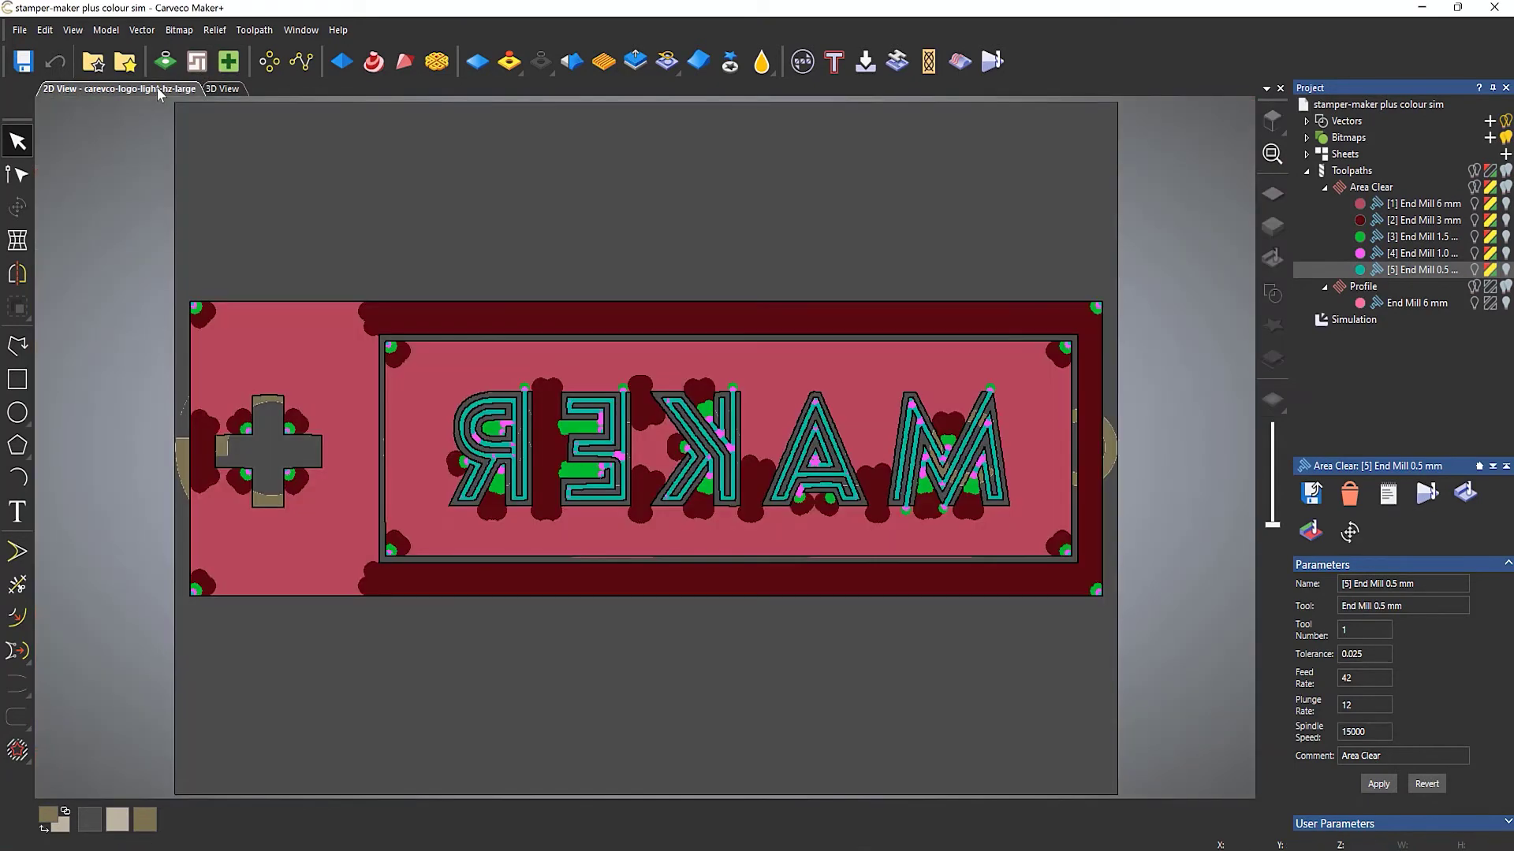
Hide the colour fill of all five end mill toolpaths in the 2D view
scroll(868, 471, up, 3)
scroll(784, 504, up, 4)
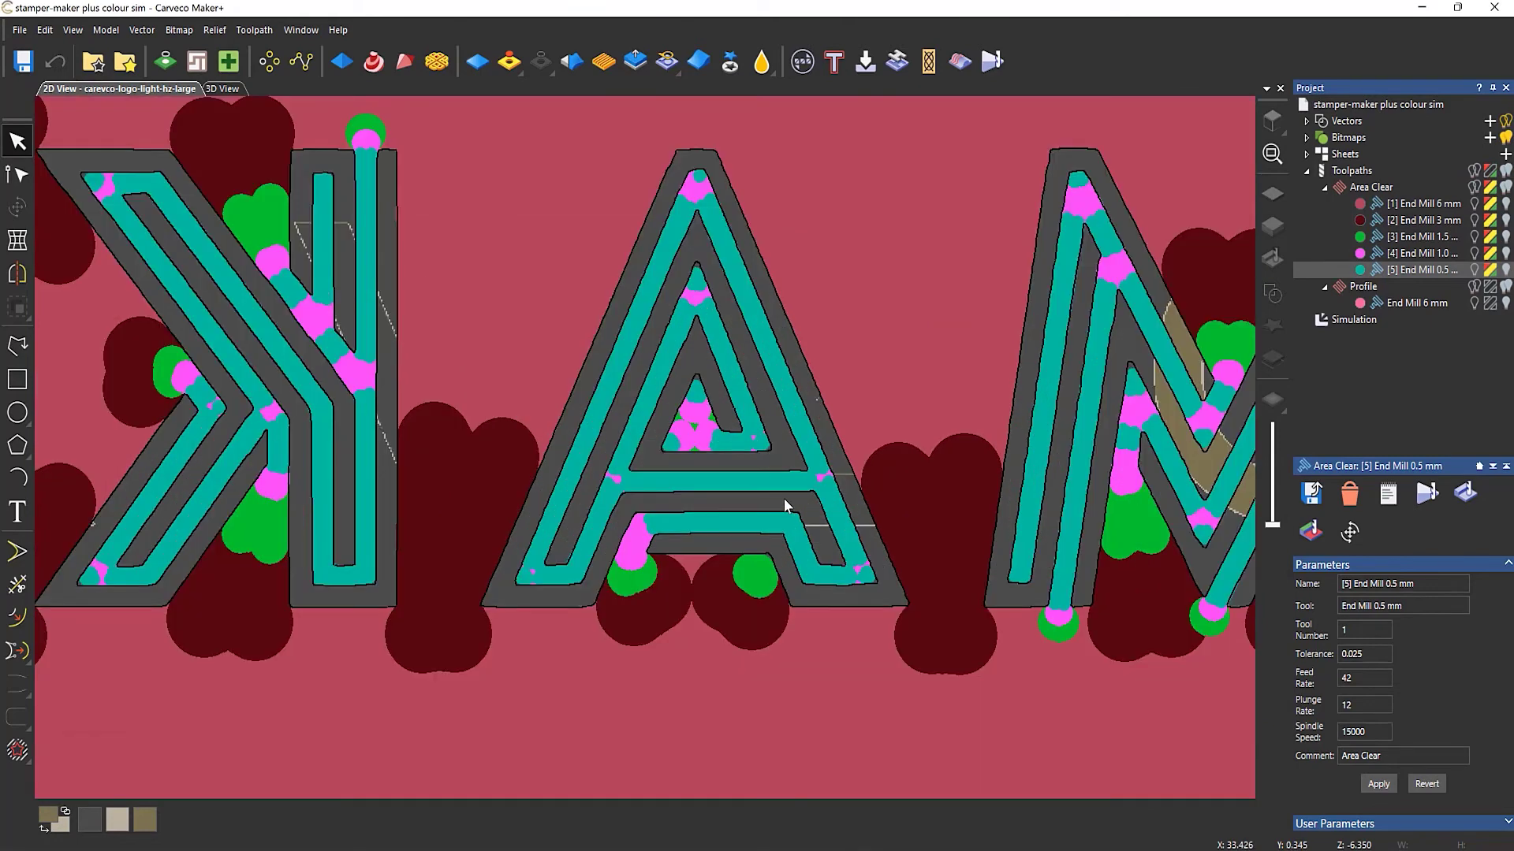
scroll(784, 505, down, 5)
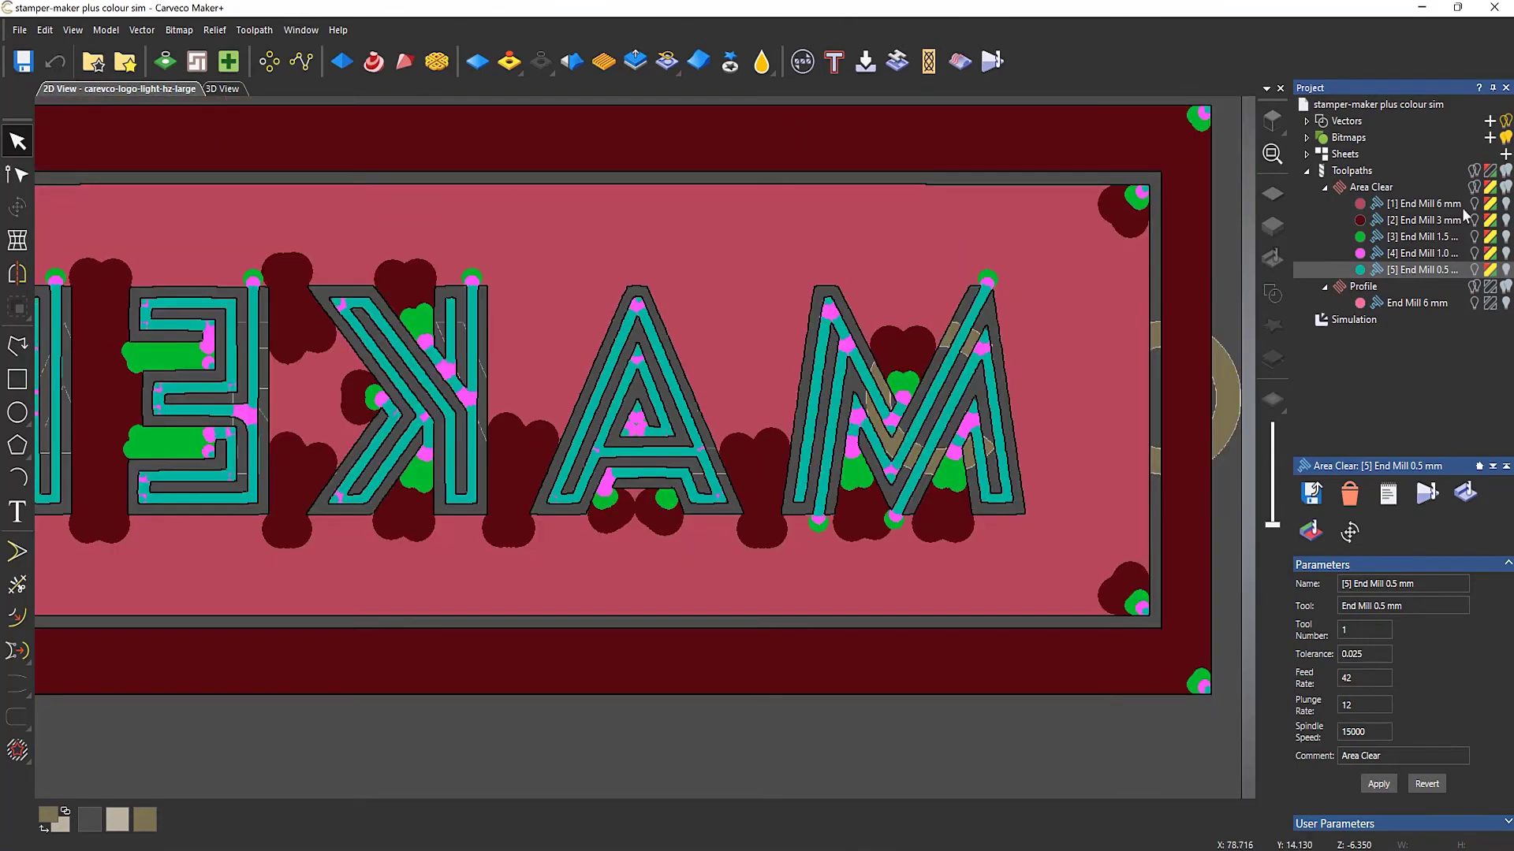
click(1489, 204)
click(1489, 220)
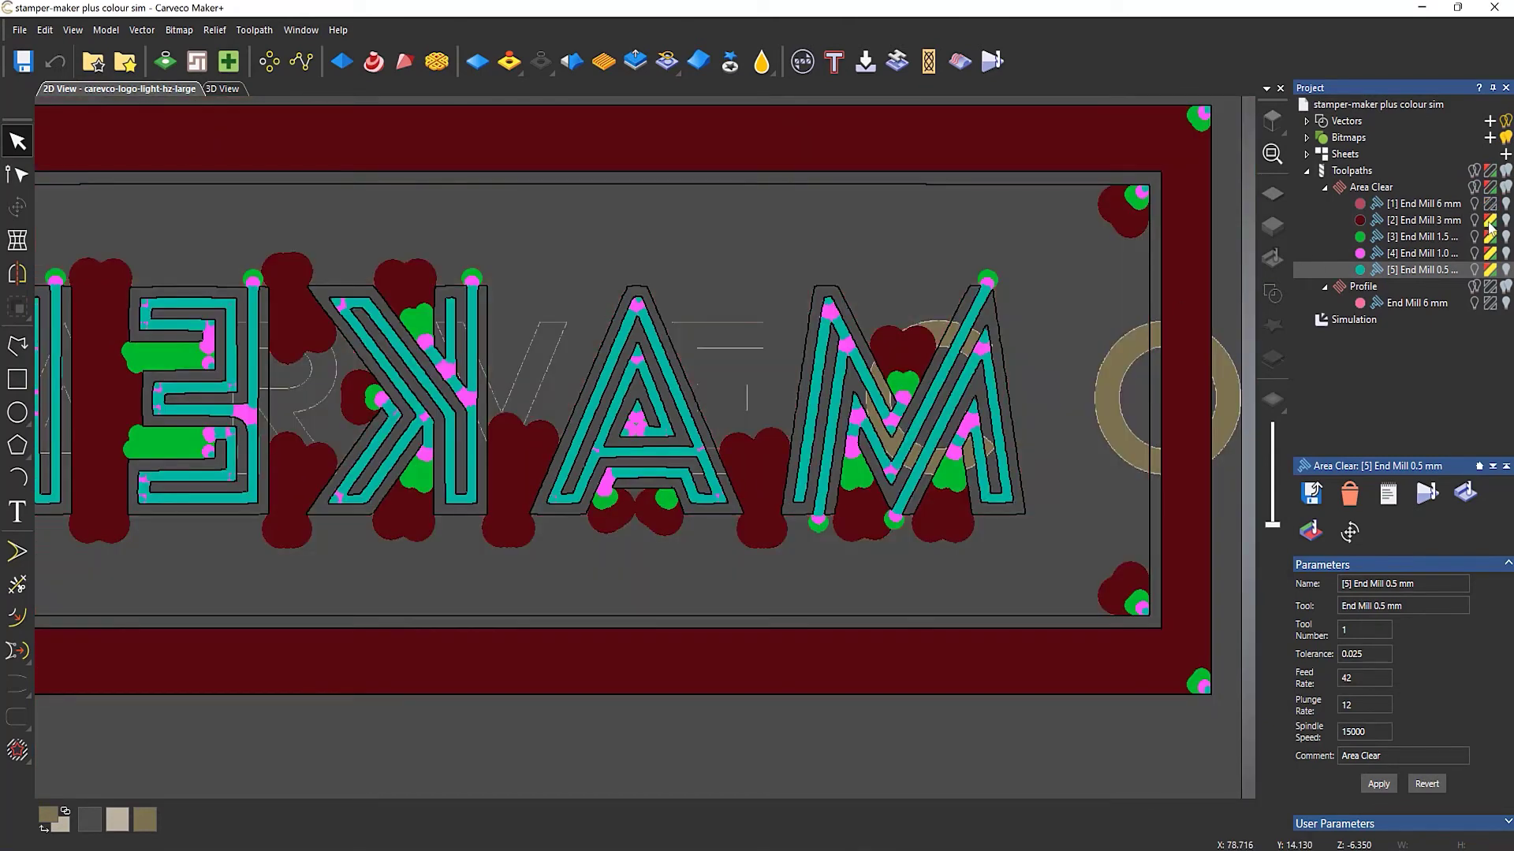
click(1489, 236)
click(1489, 253)
click(1489, 270)
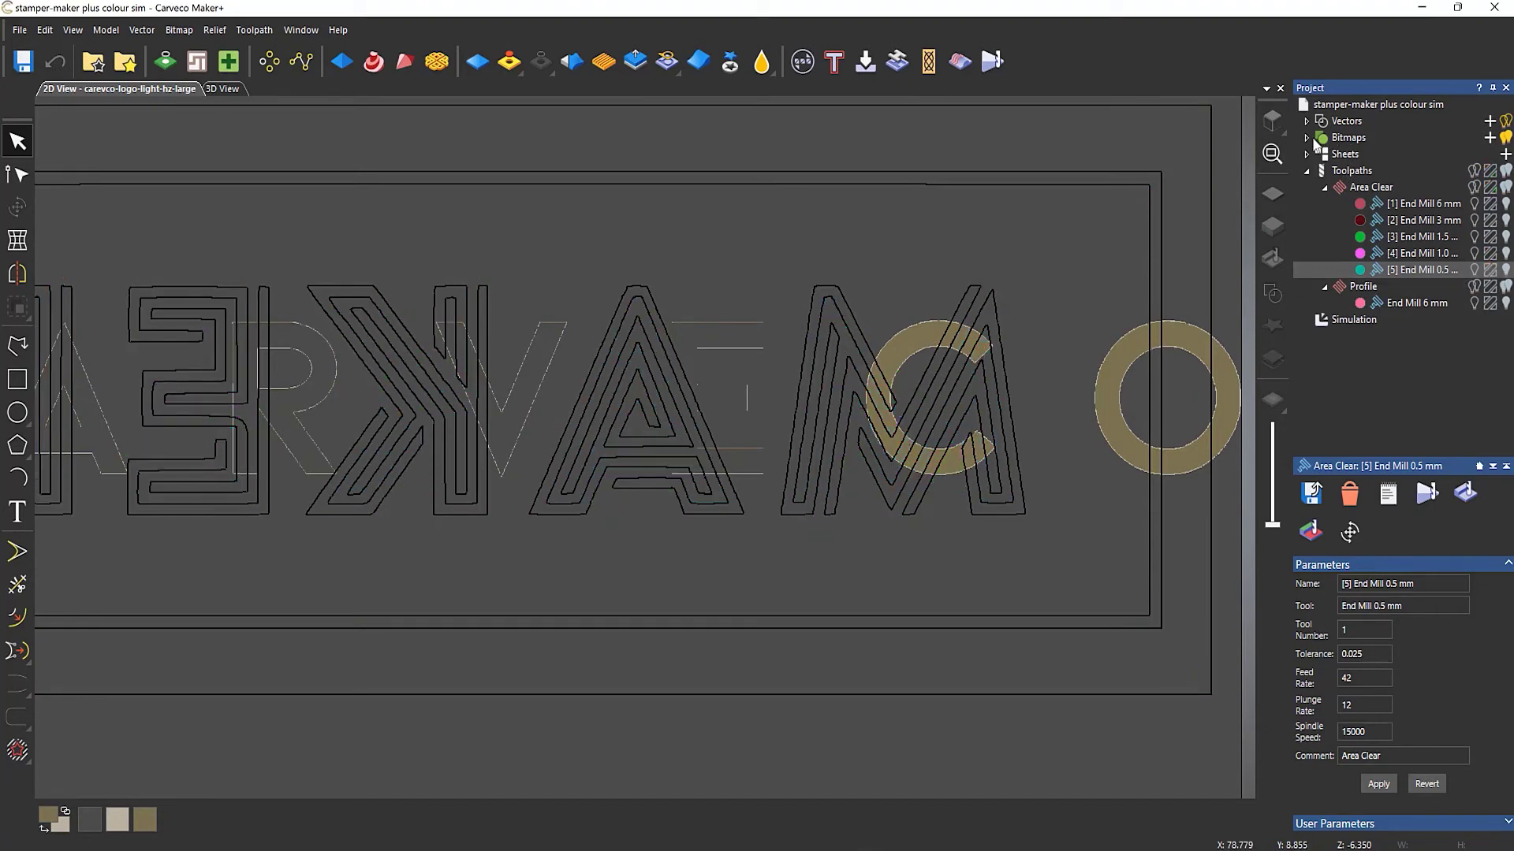
Hide the logo bitmap layer and delete the existing simulation
click(1505, 137)
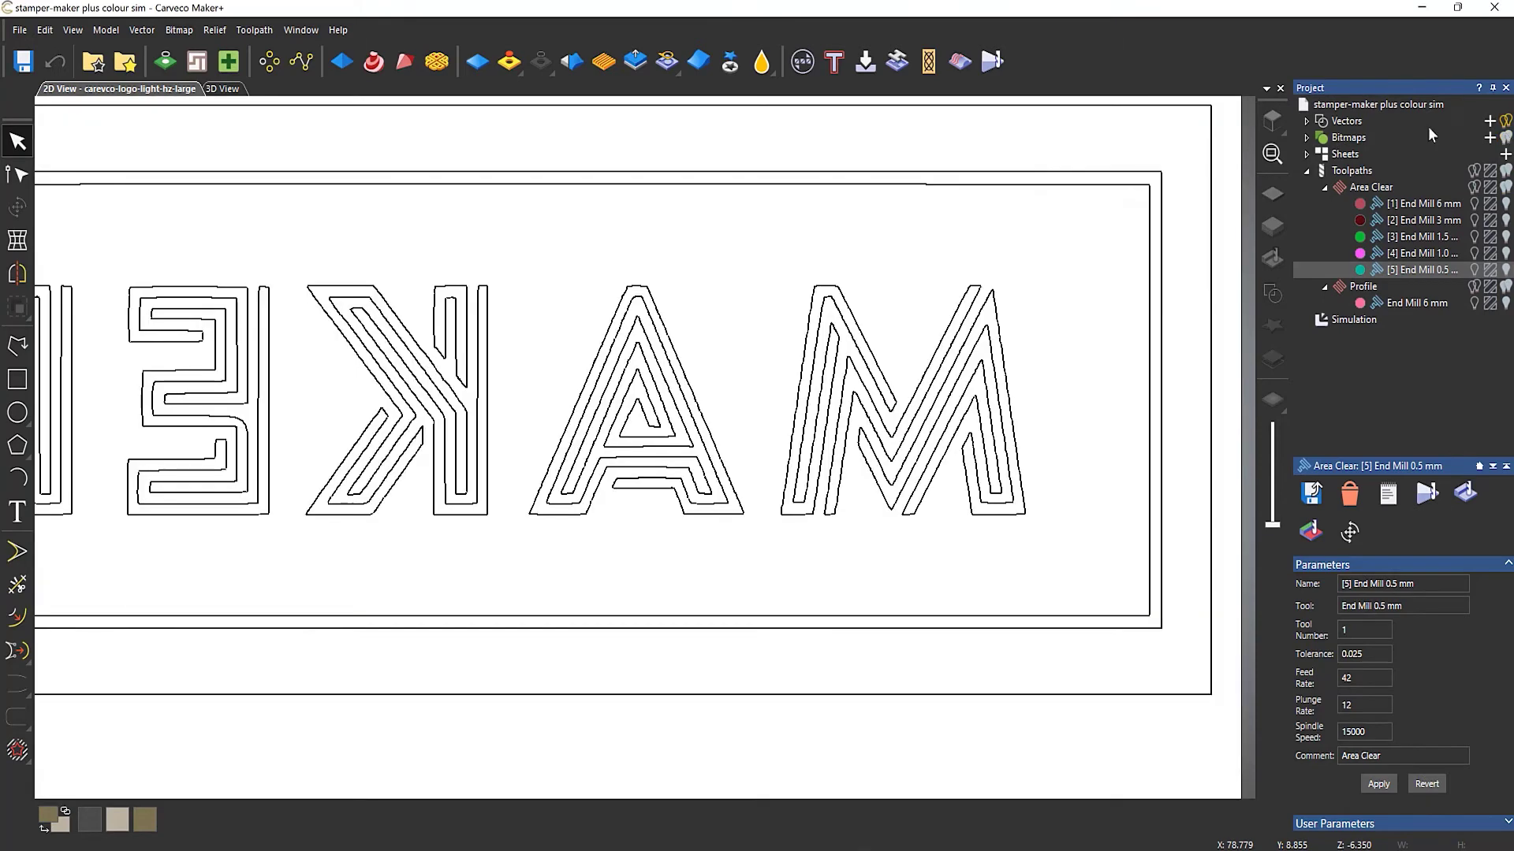
click(1483, 207)
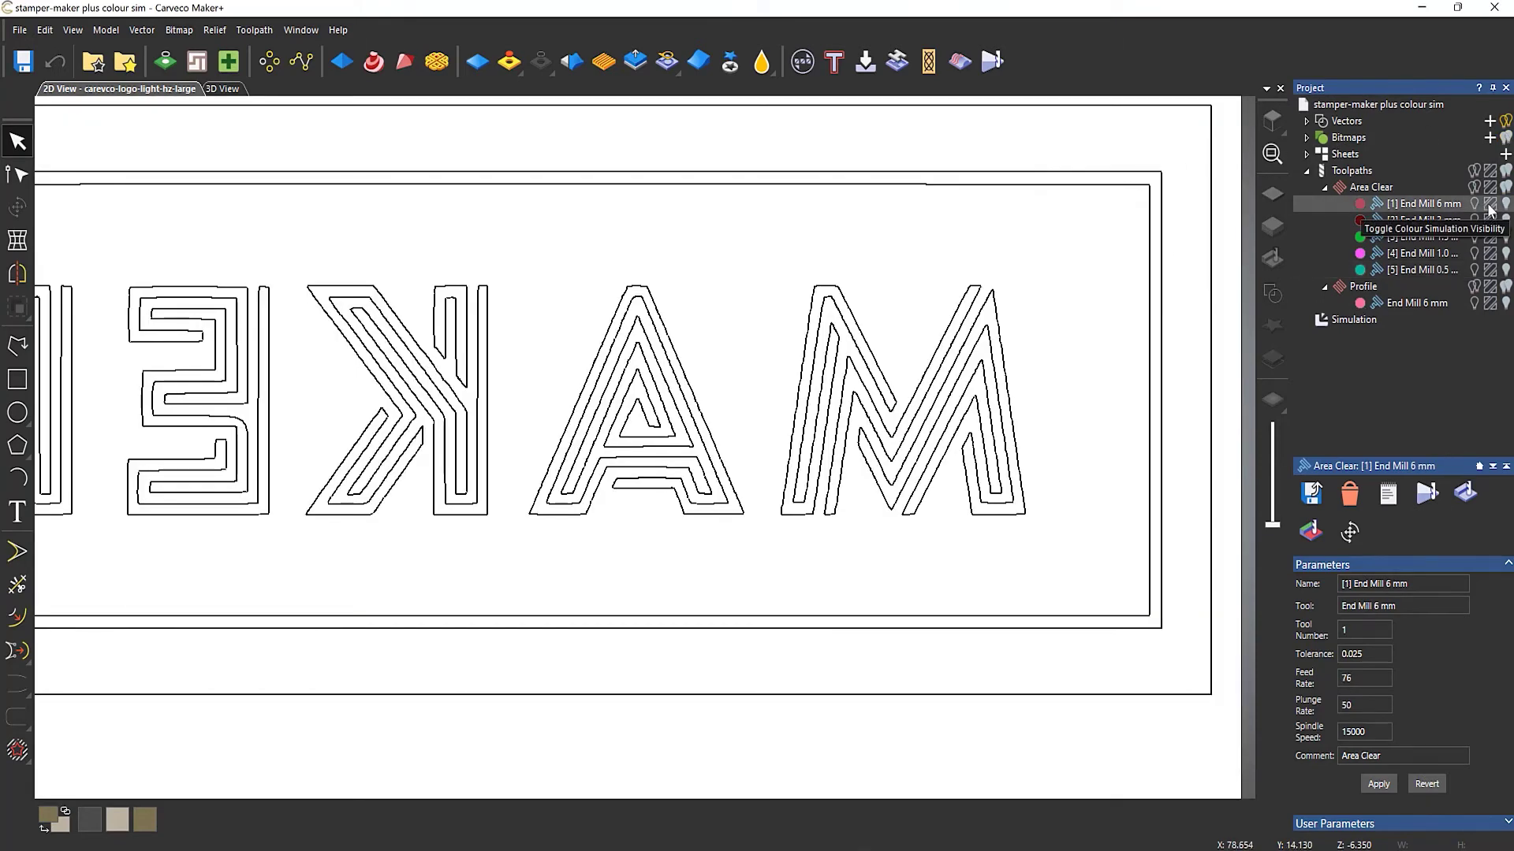
click(1345, 319)
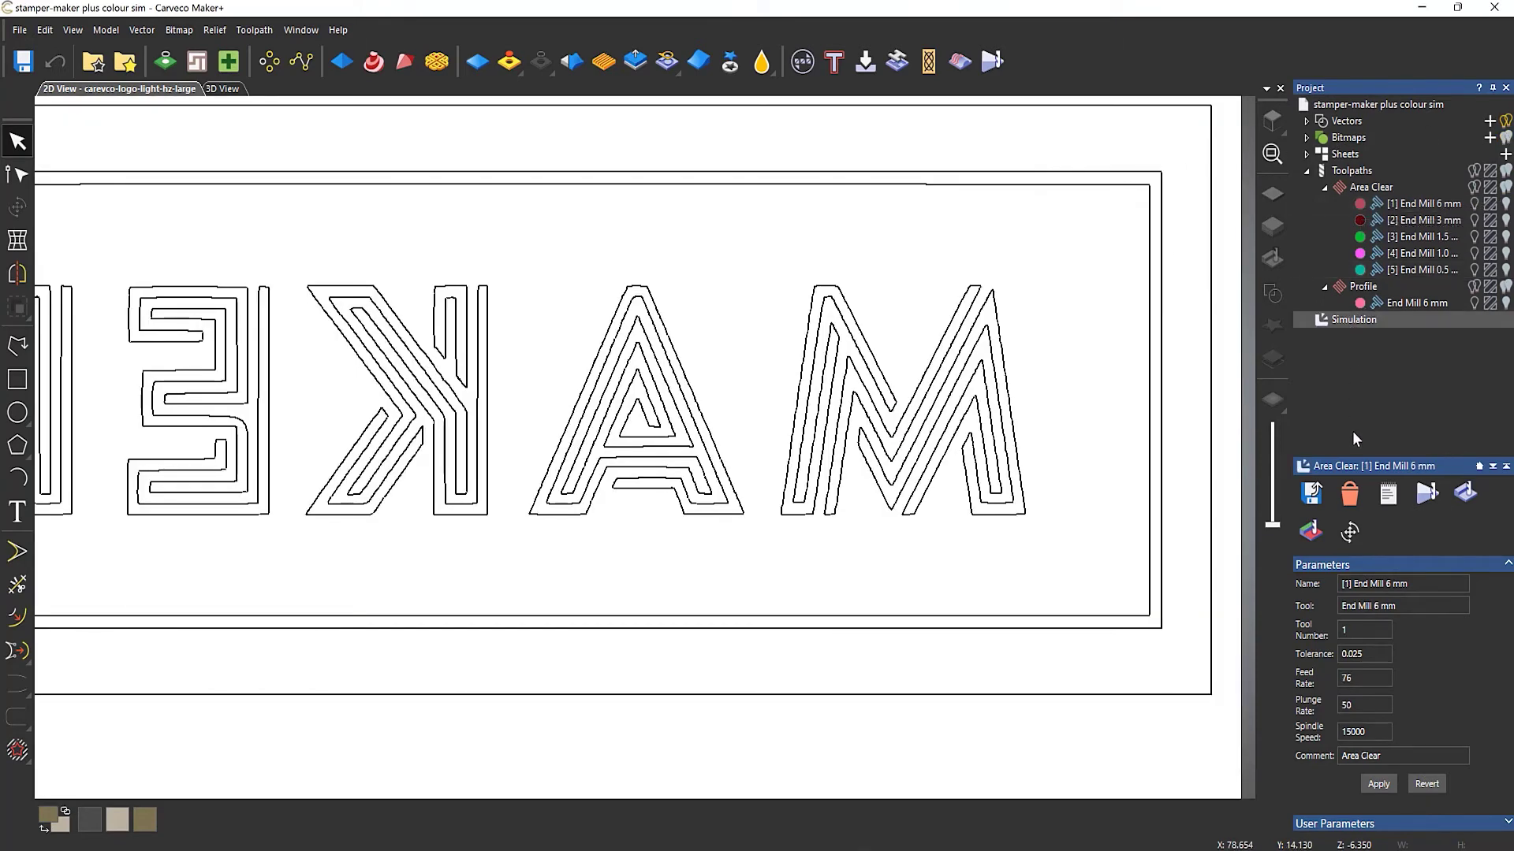
right_click(1345, 318)
click(1359, 418)
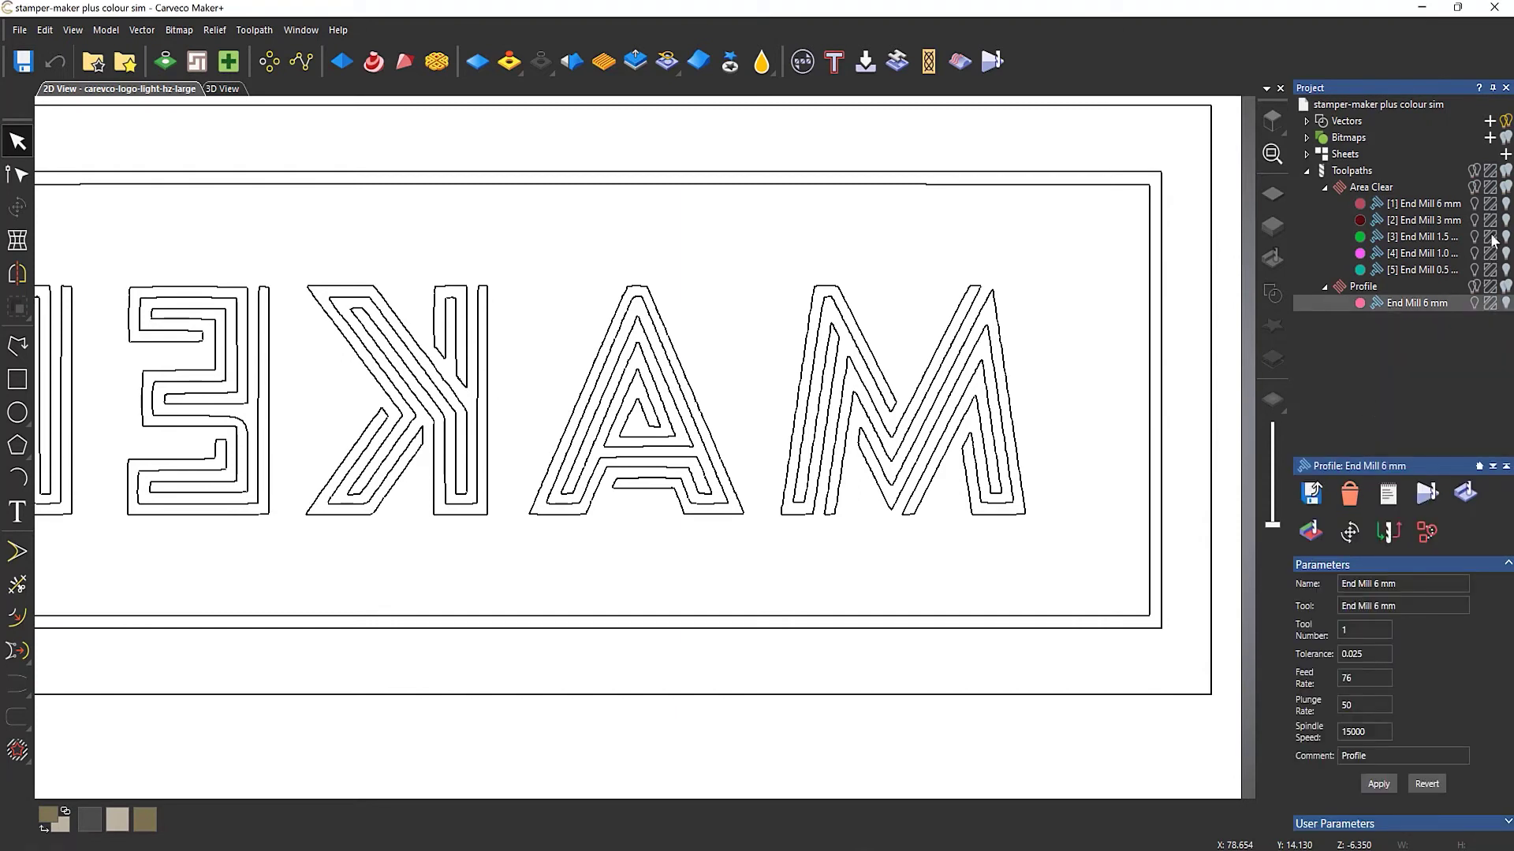
Toggle all five end mills' cut-area previews on, then off again
click(1489, 203)
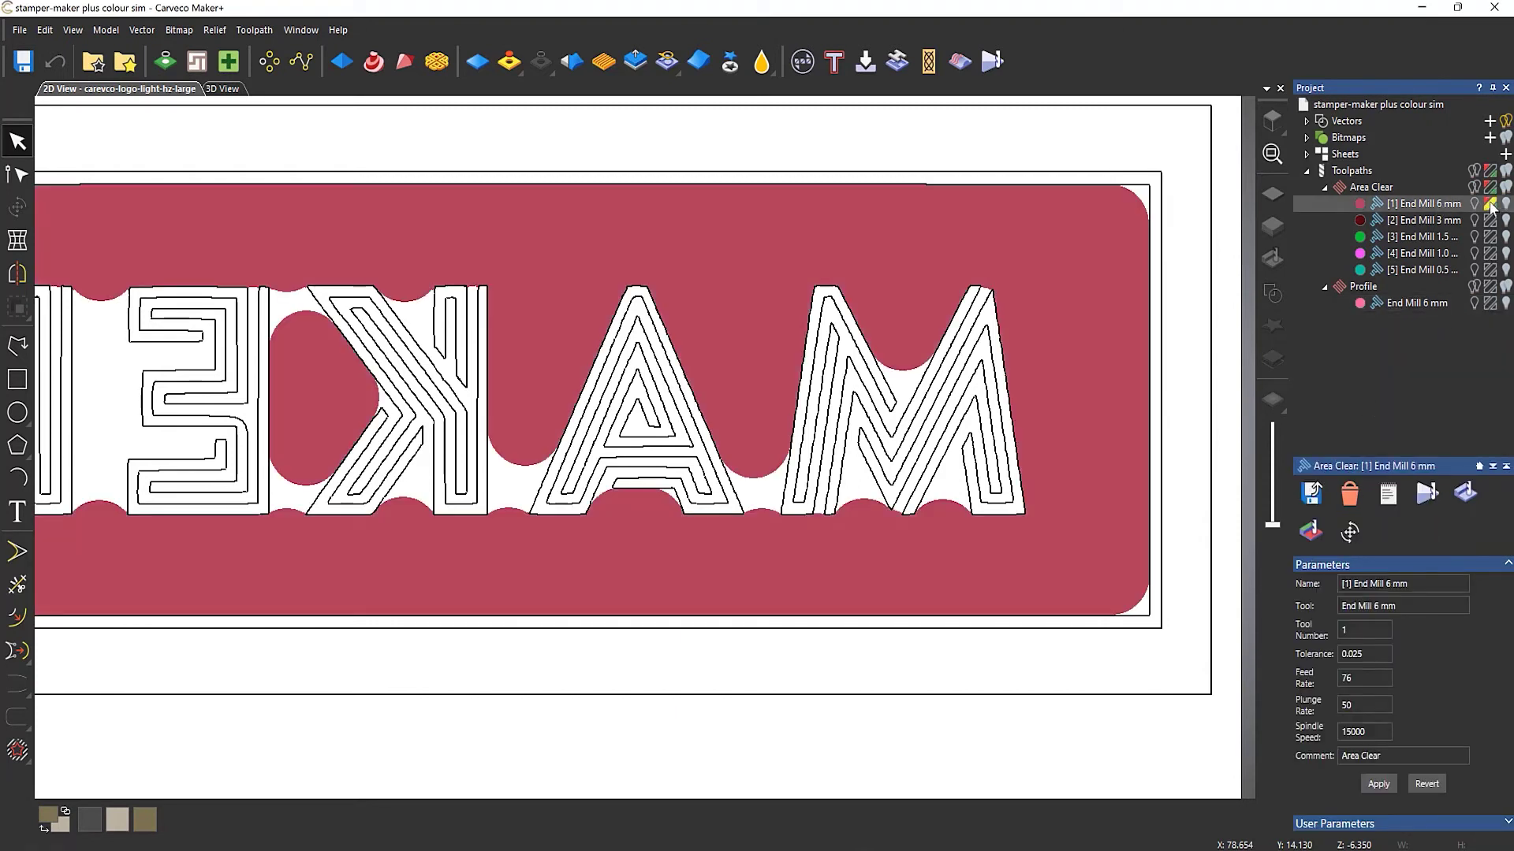
click(1489, 221)
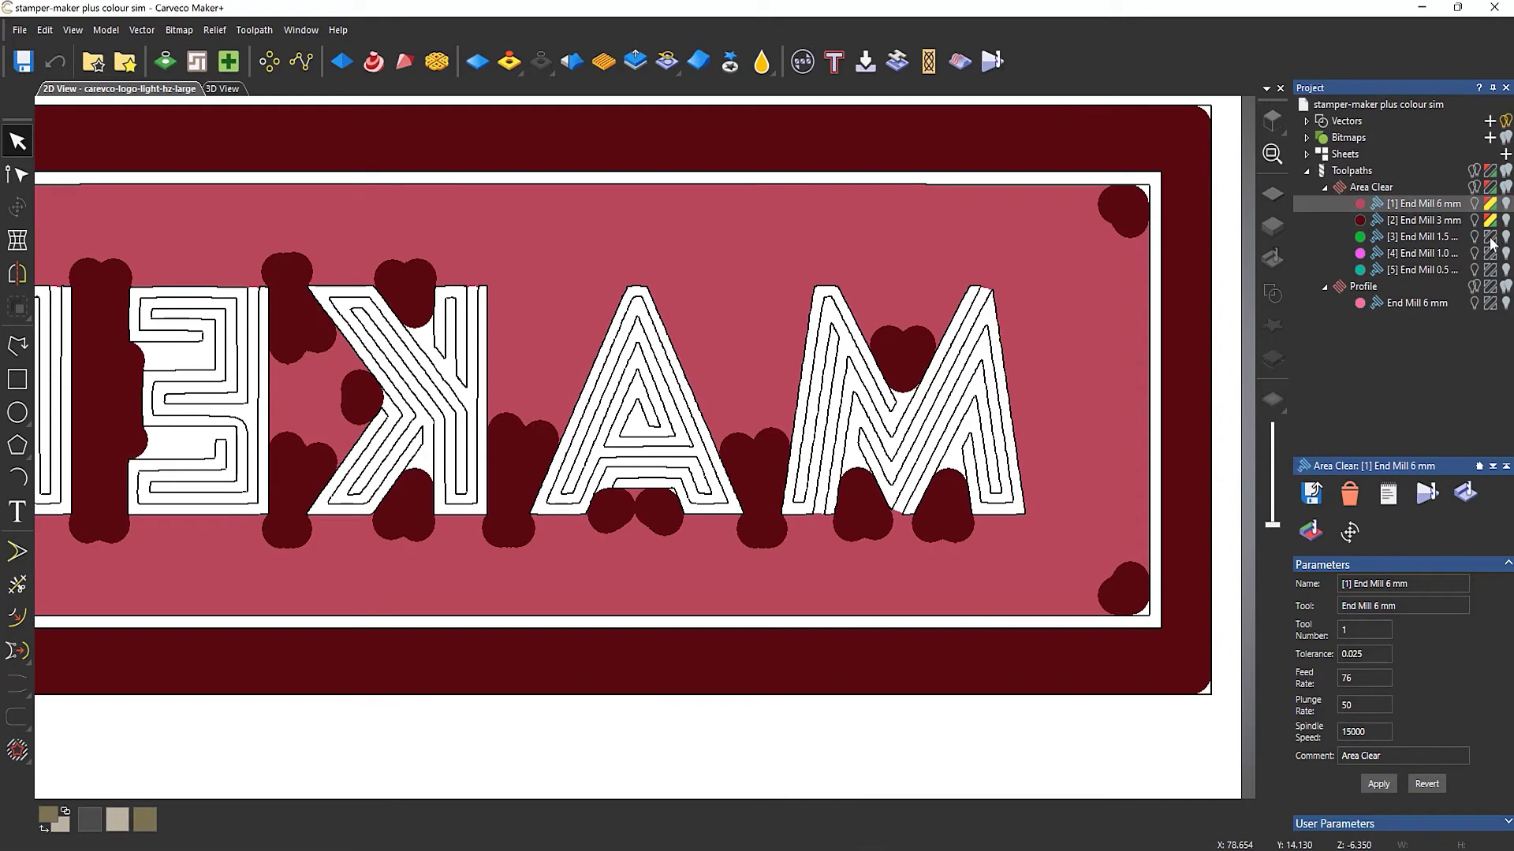
click(1489, 238)
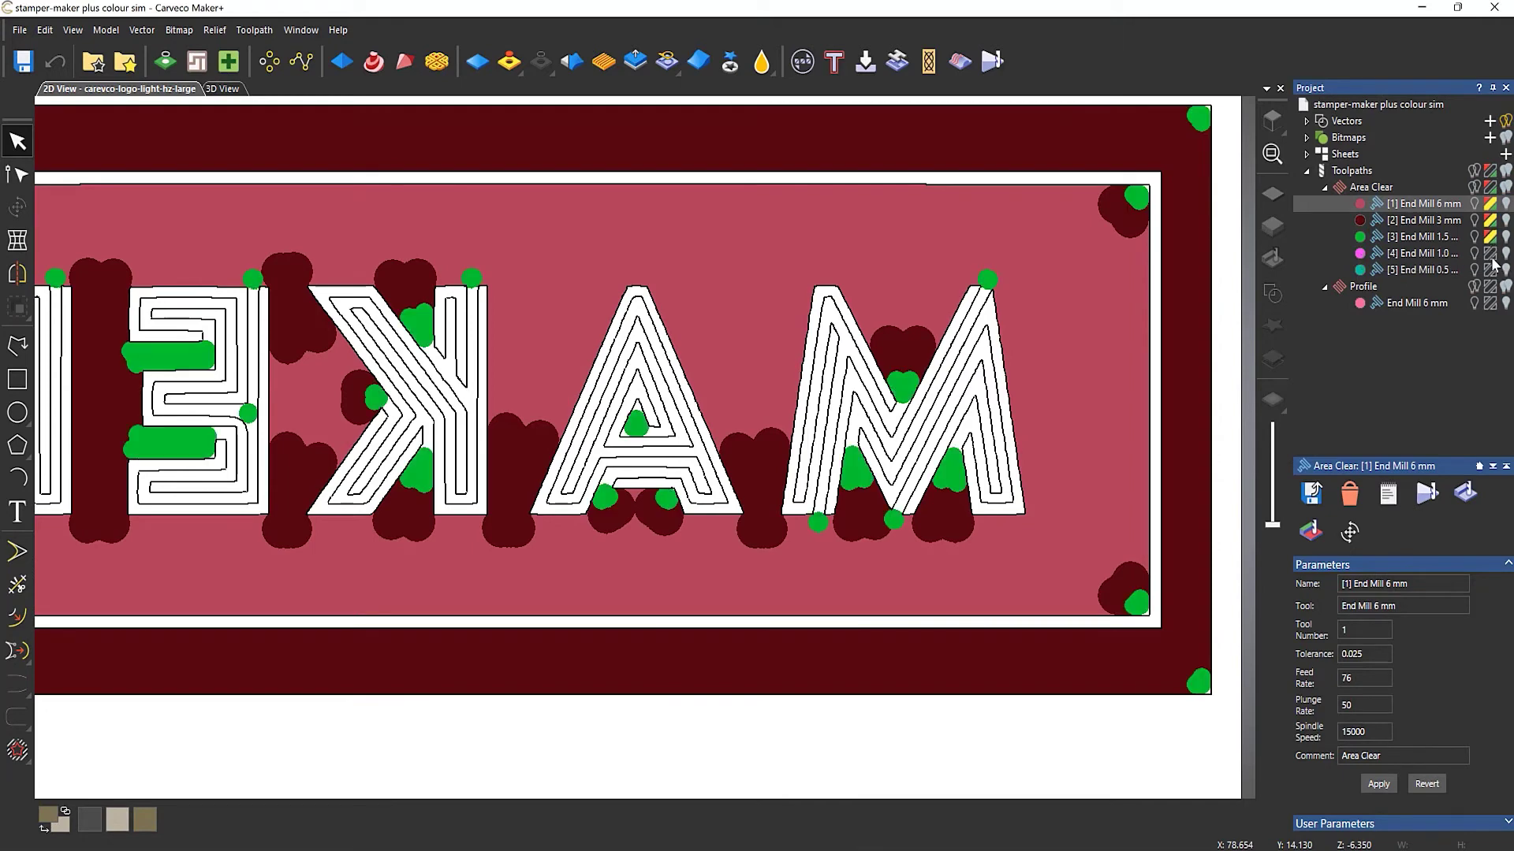
click(1489, 254)
click(1489, 270)
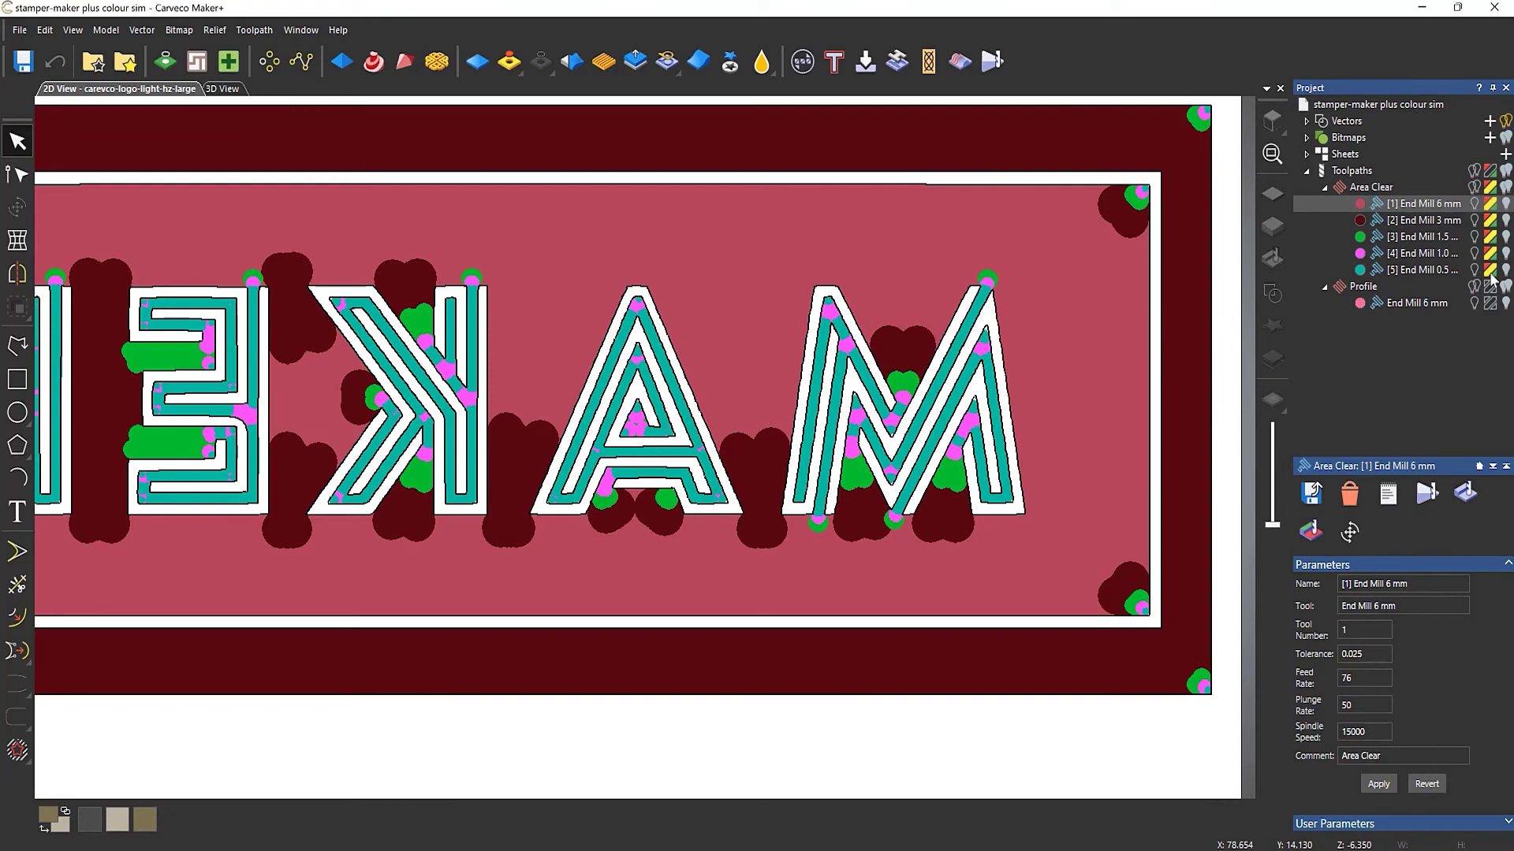
click(1490, 271)
click(1490, 254)
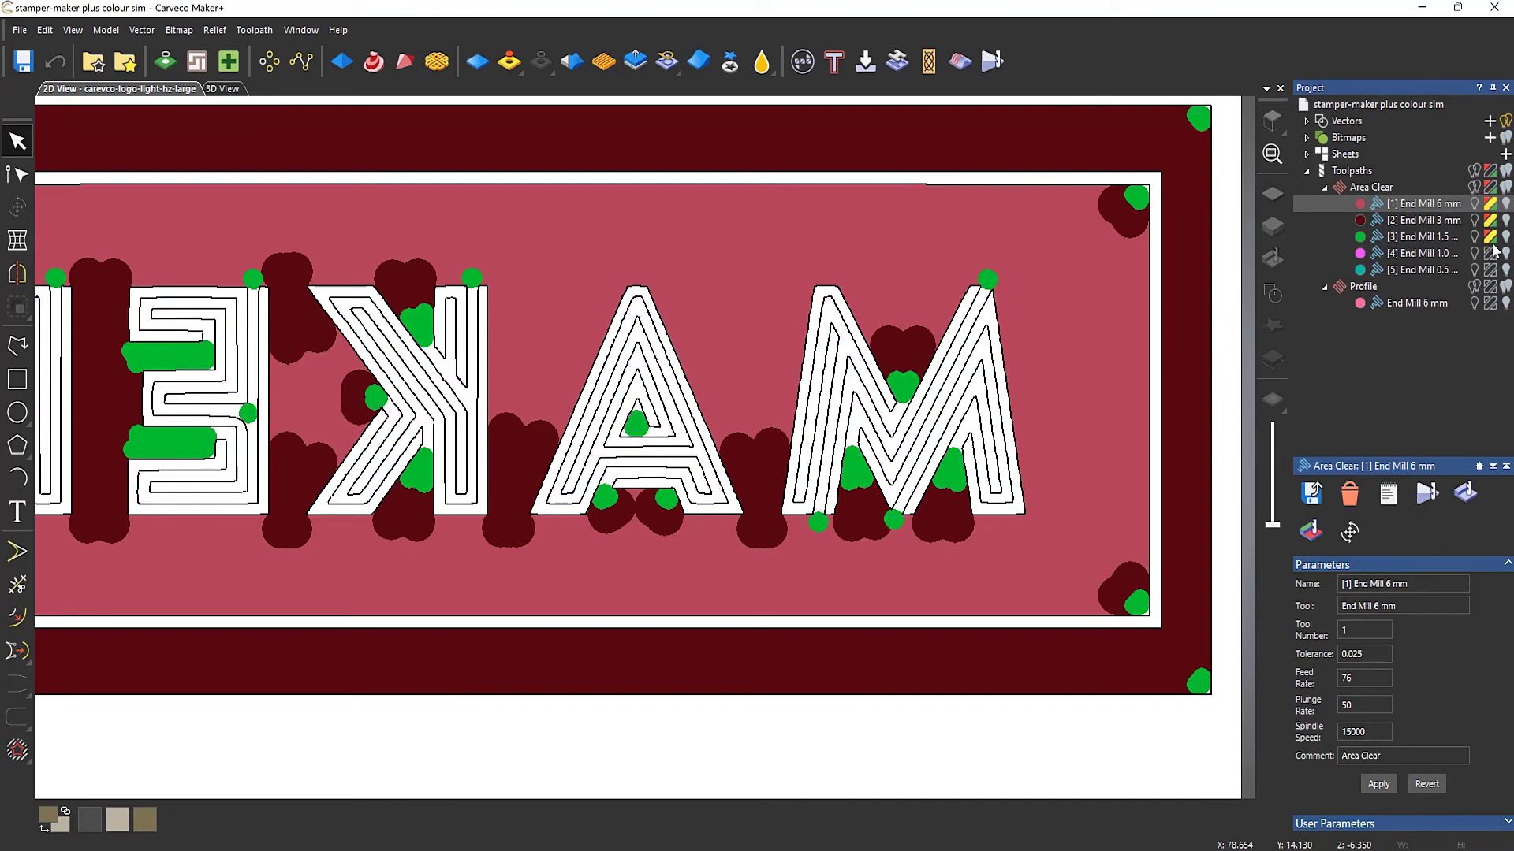
click(1490, 237)
click(1490, 221)
click(1489, 204)
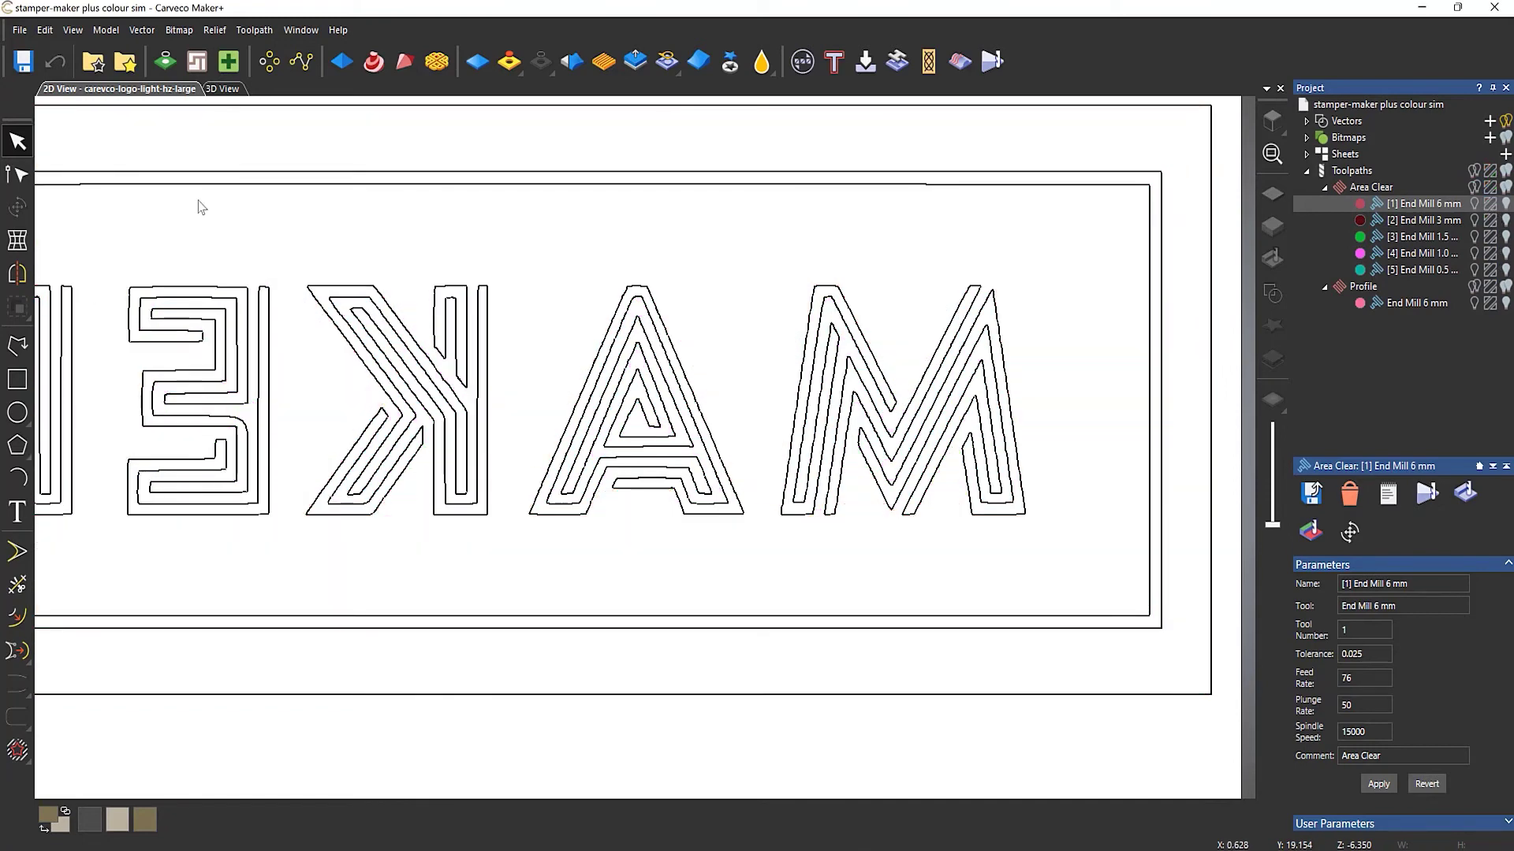
In the 3D View, open the 6 mm end mill's Simulation Control Bar and create a fresh block
click(223, 89)
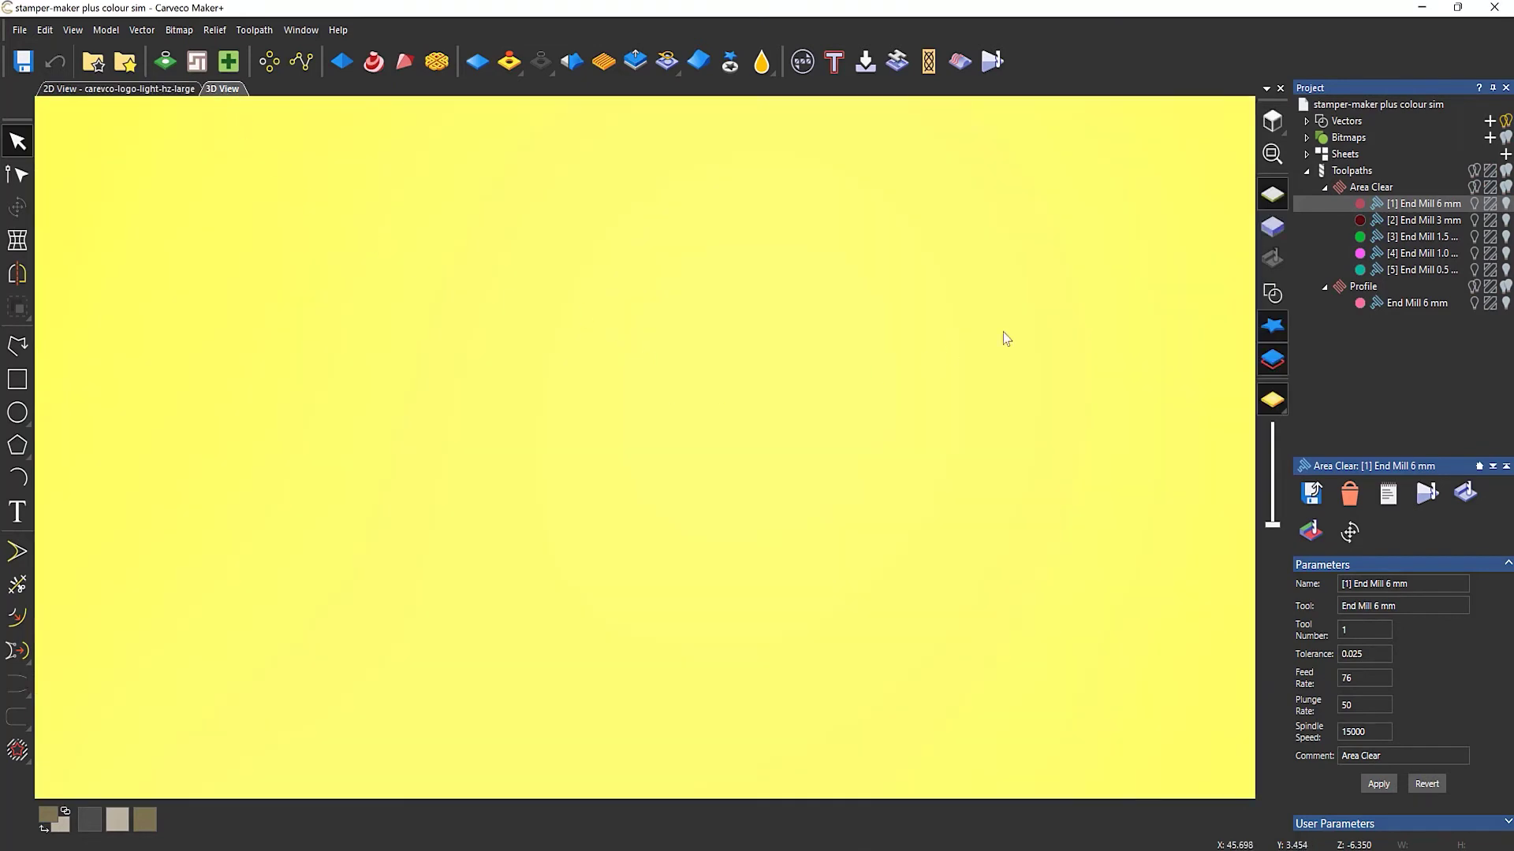
scroll(794, 399, down, 10)
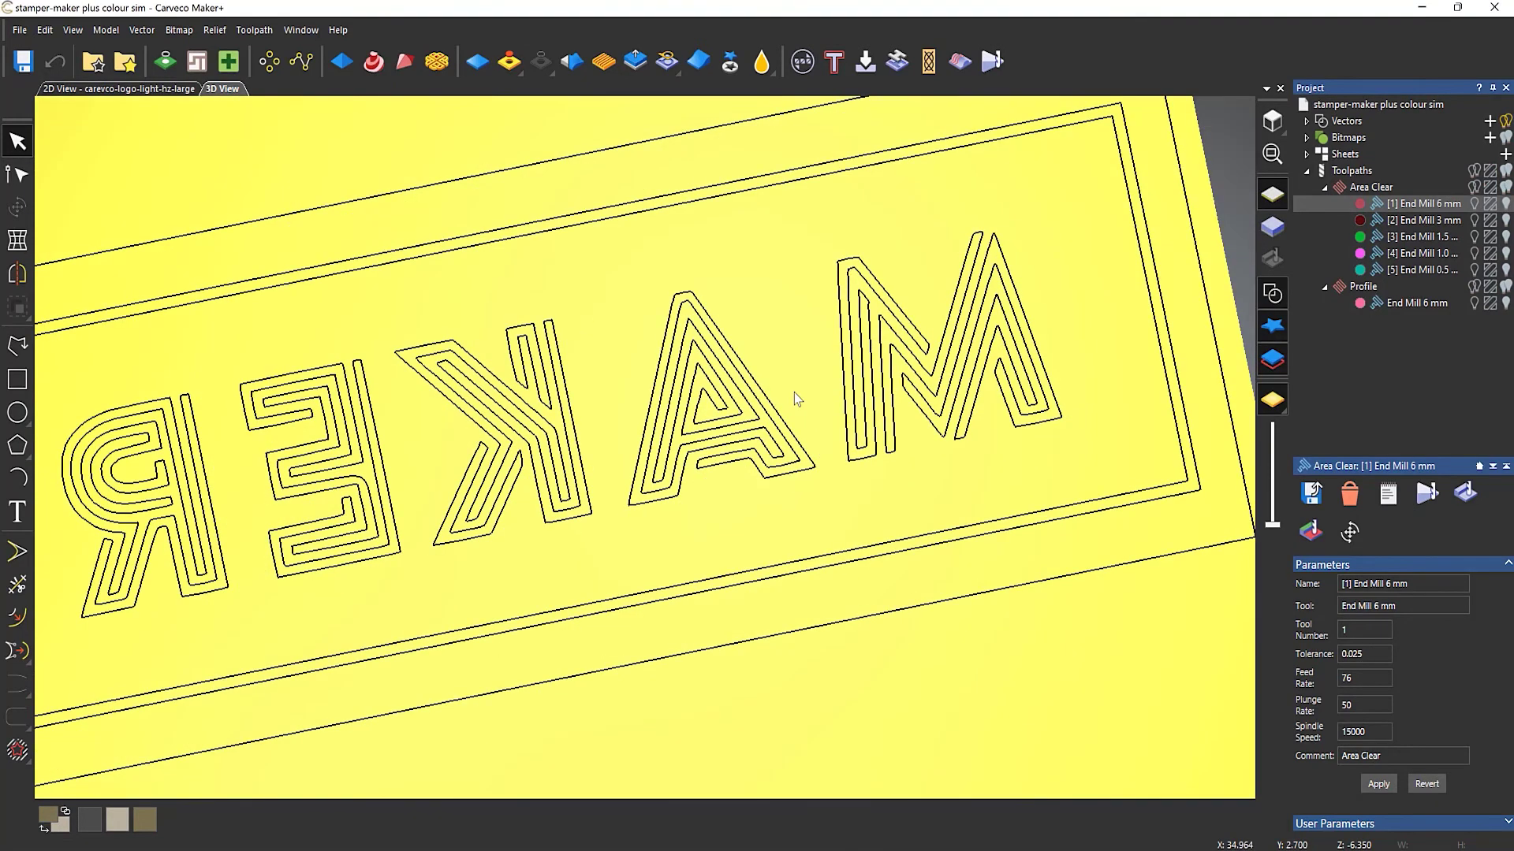
scroll(352, 421, up, 2)
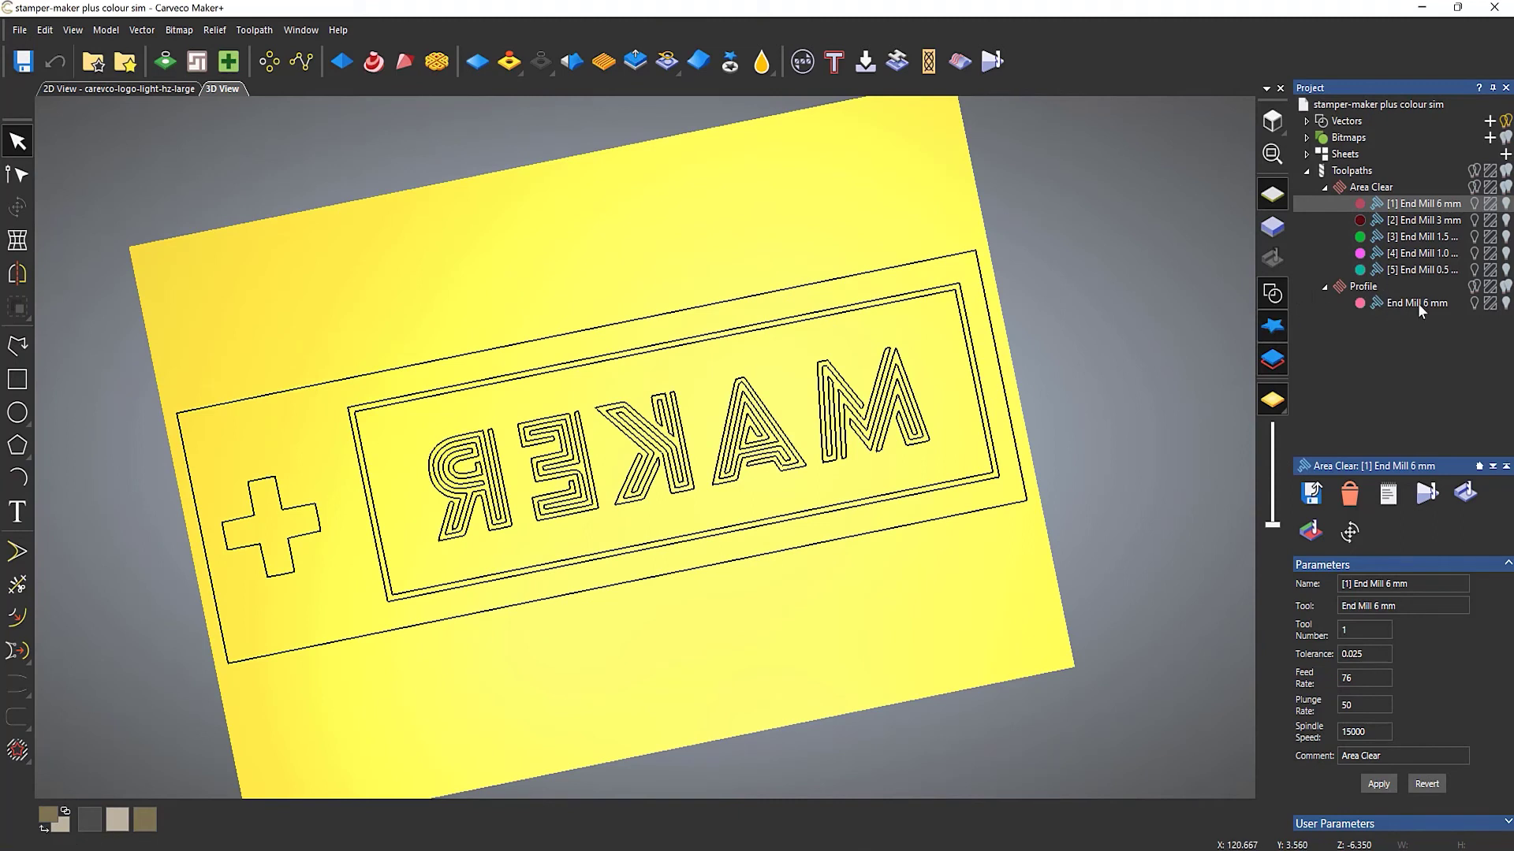
right_click(1403, 205)
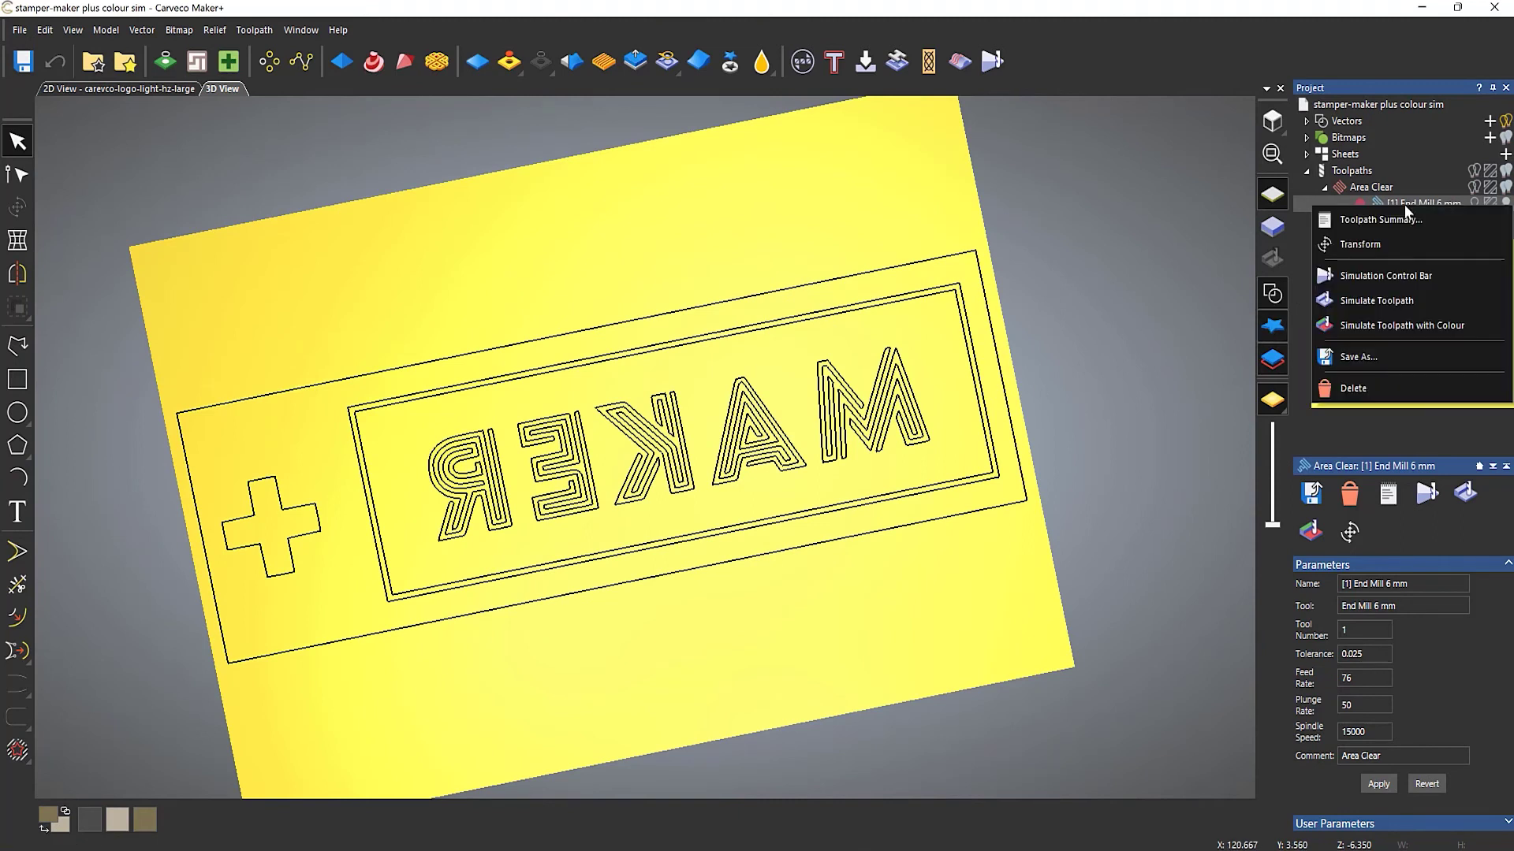
click(1406, 276)
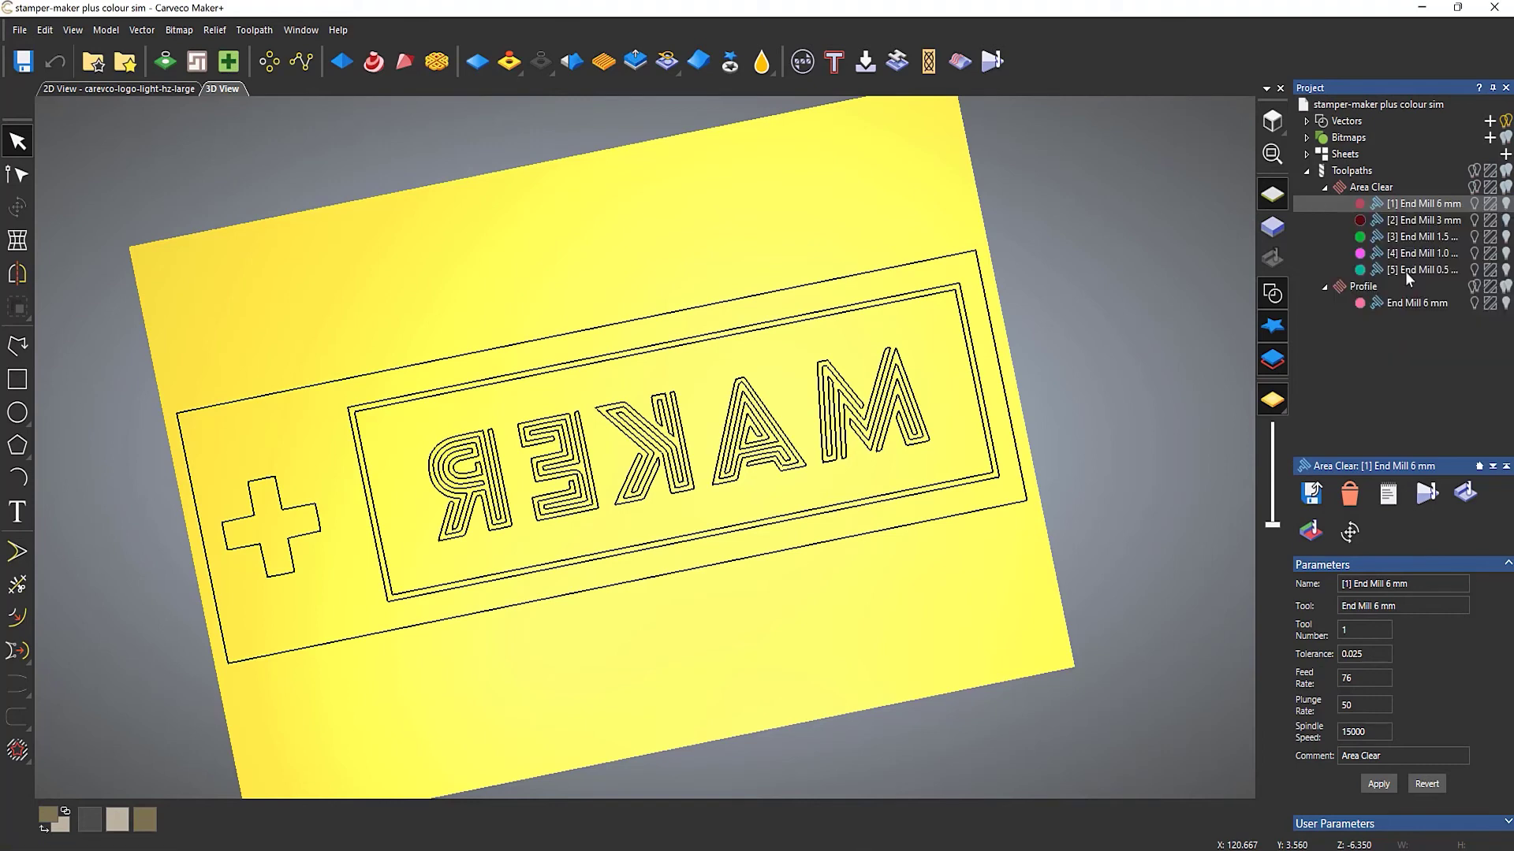
click(824, 574)
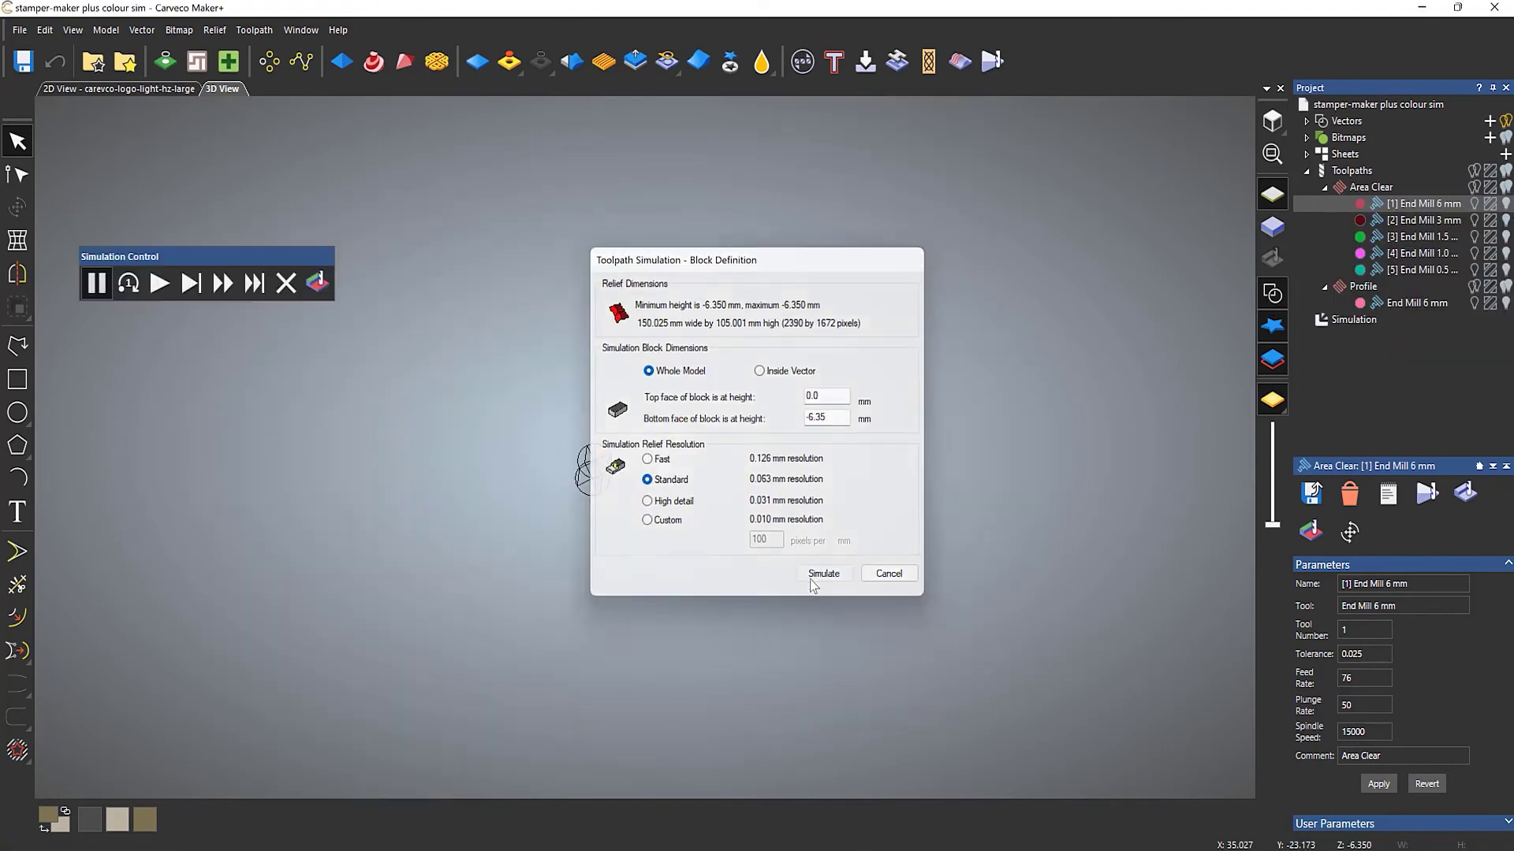
Play the 6 mm simulation with colour on, then toggle its pink colouring off and on
drag(201, 252, 178, 134)
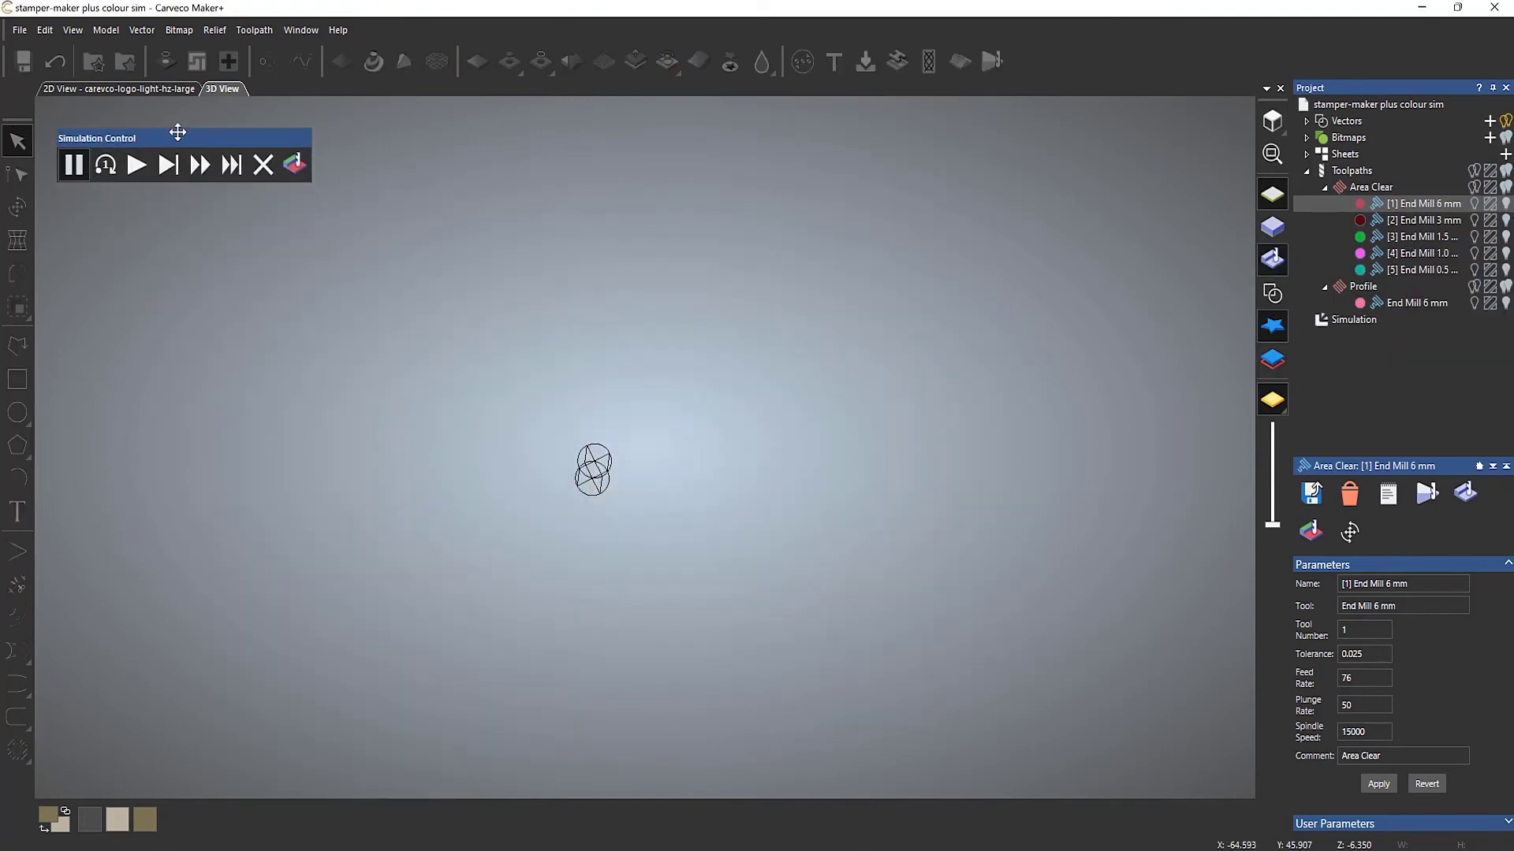
click(298, 166)
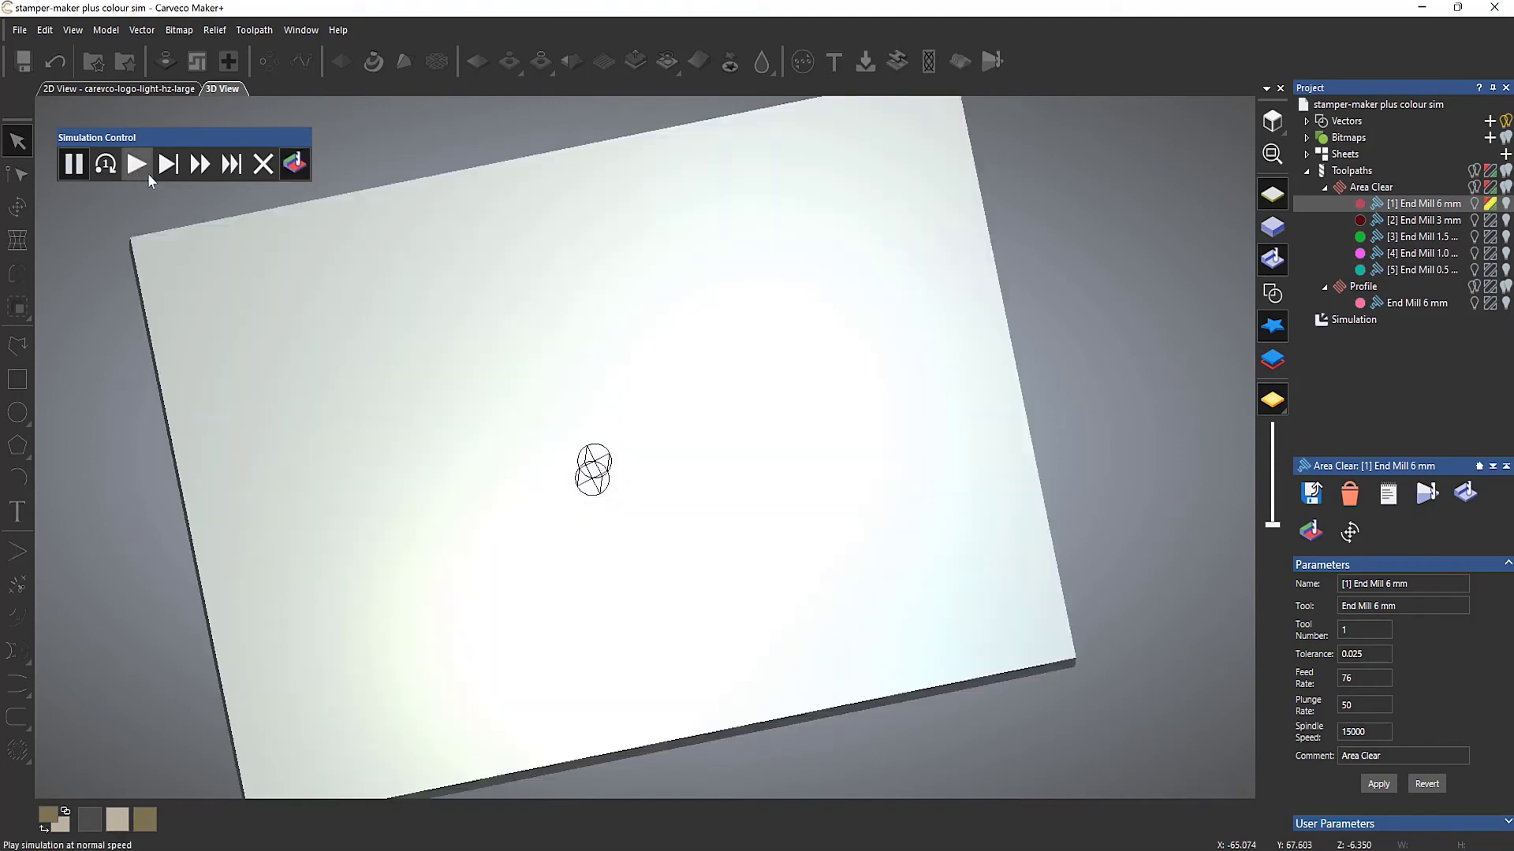
click(137, 168)
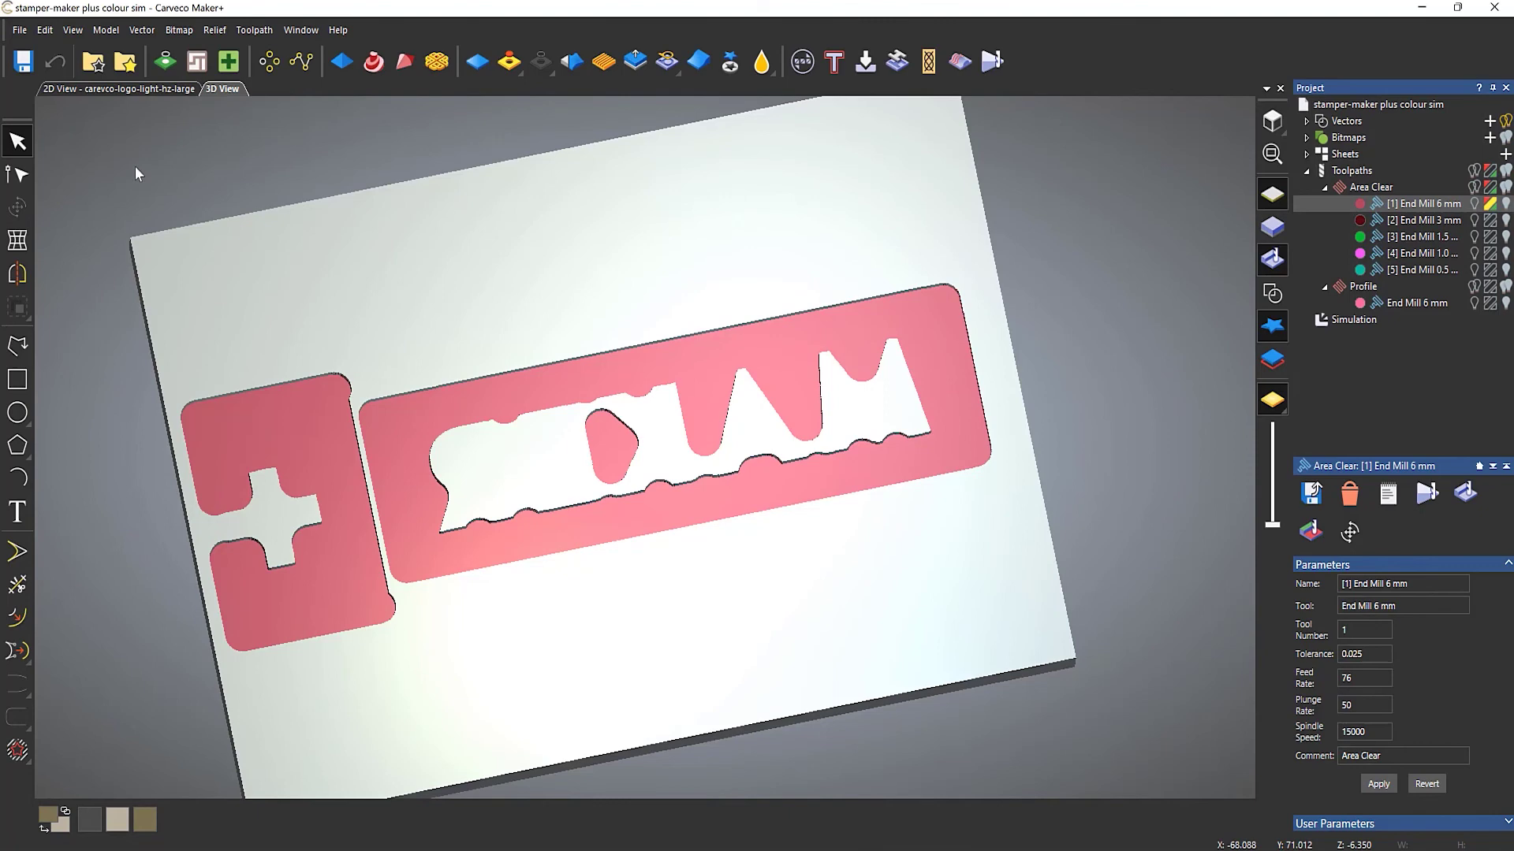
click(1491, 207)
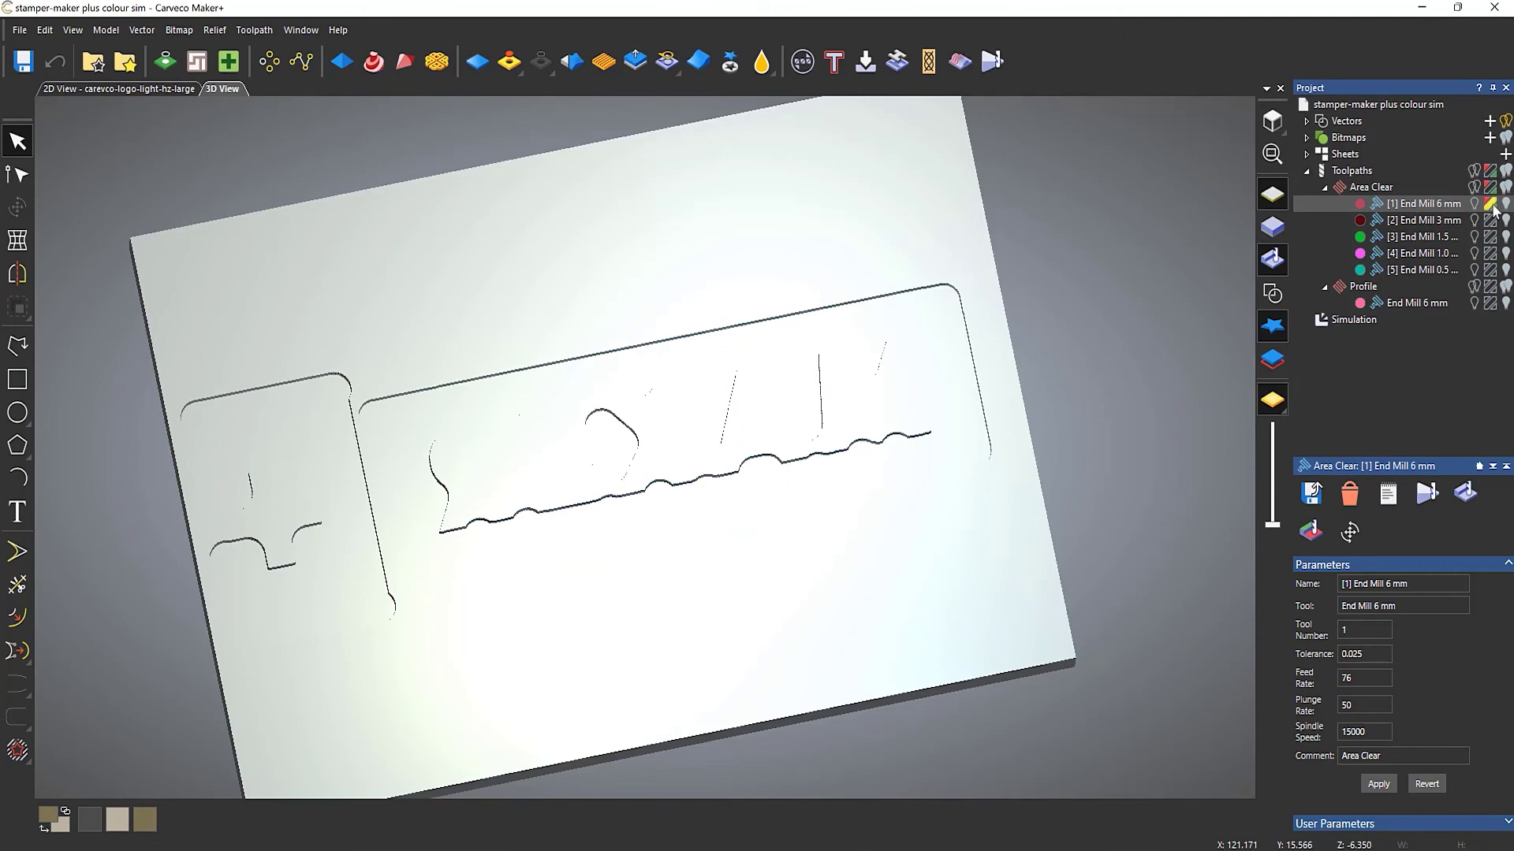
click(1491, 206)
click(1492, 207)
click(1492, 206)
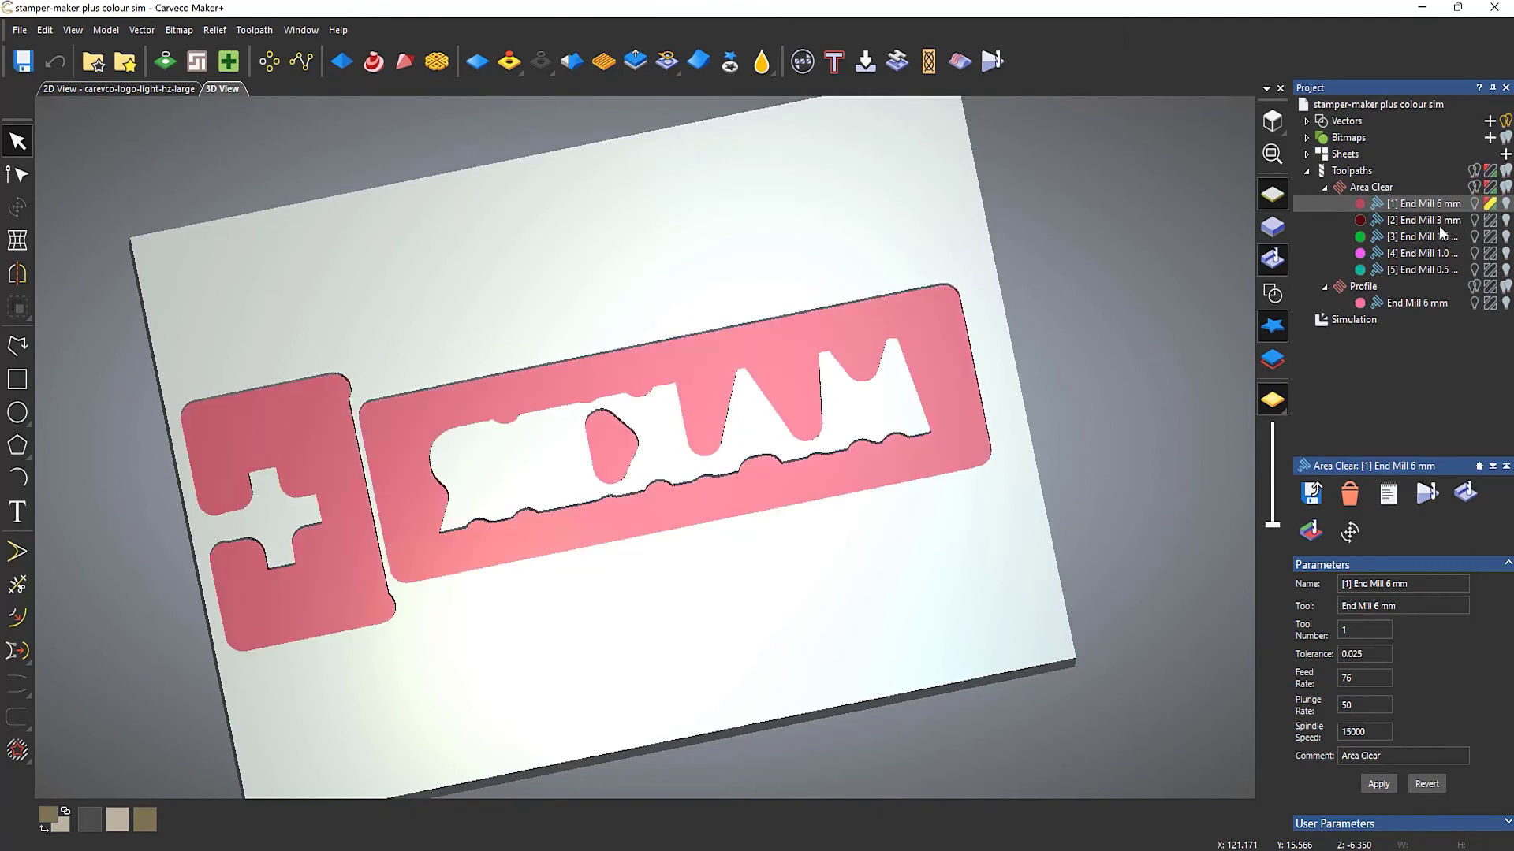
Simulate the 3 mm end mill pass in dark red, then all Area Clear toolpaths in colour
right_click(1415, 221)
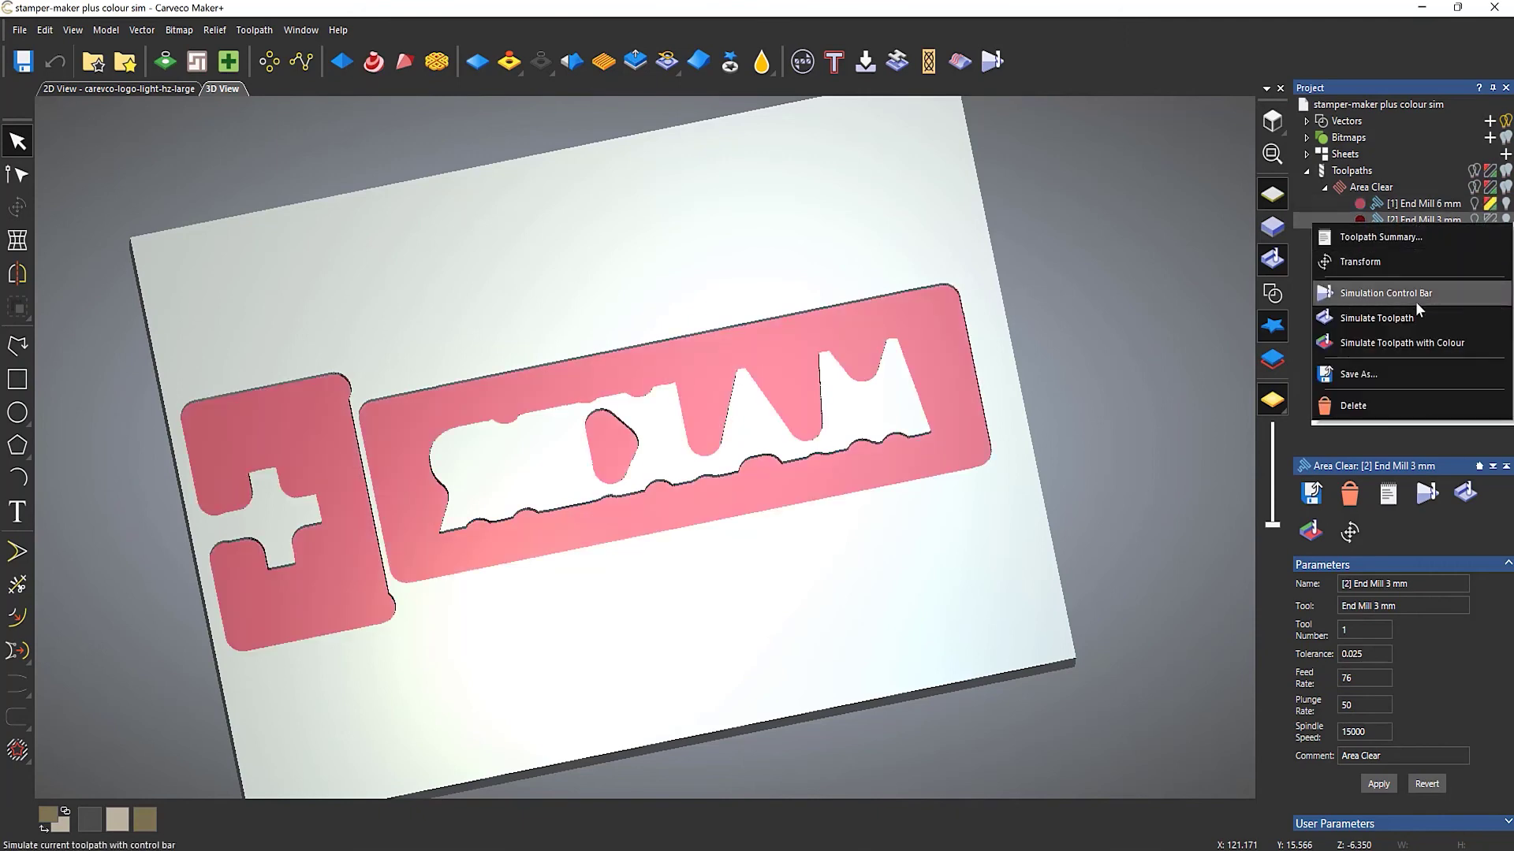
click(1421, 299)
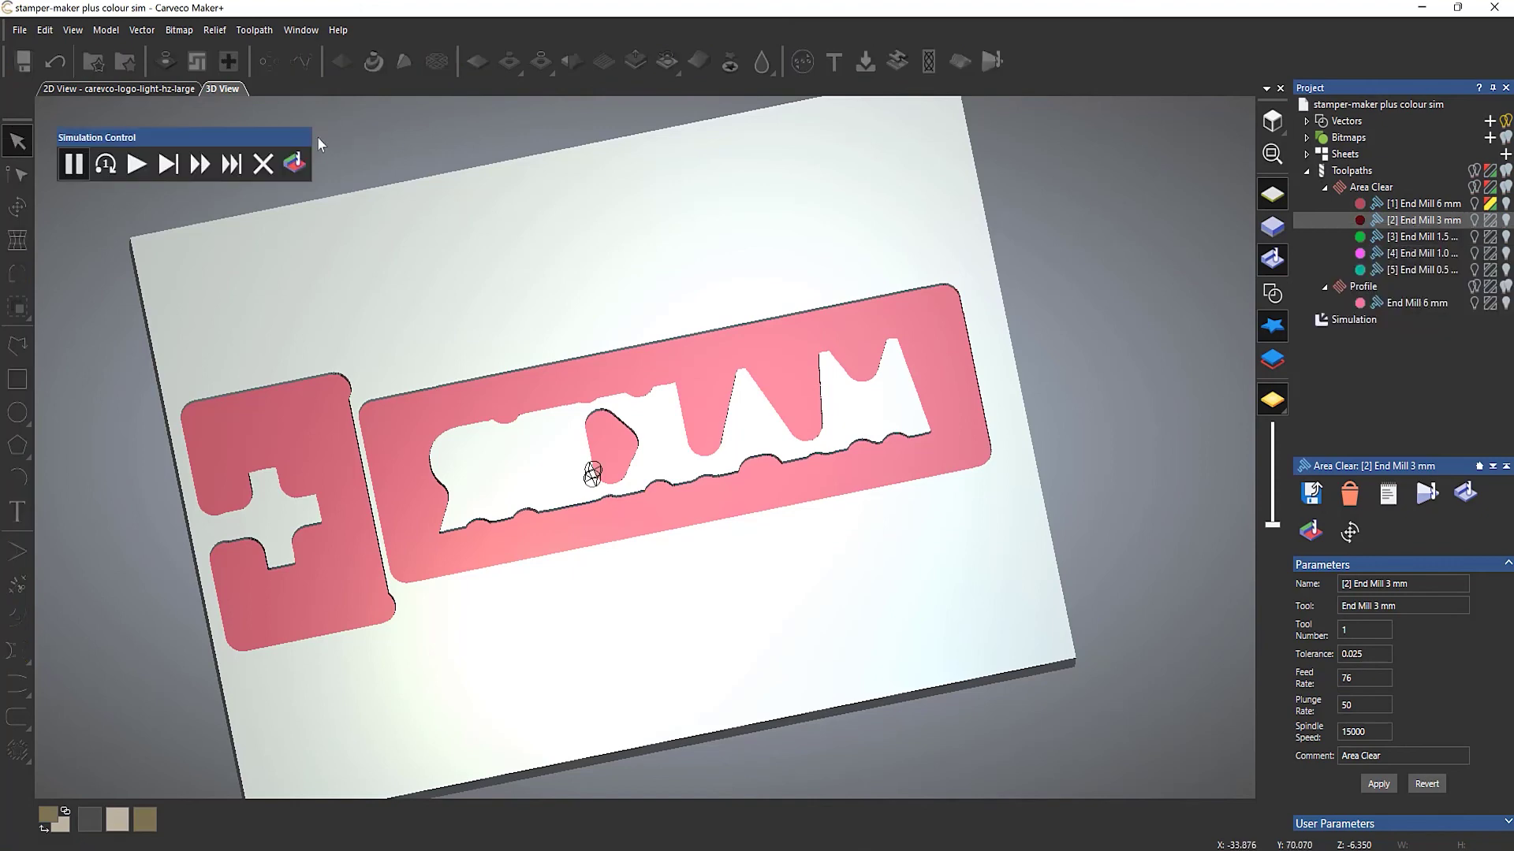
click(136, 168)
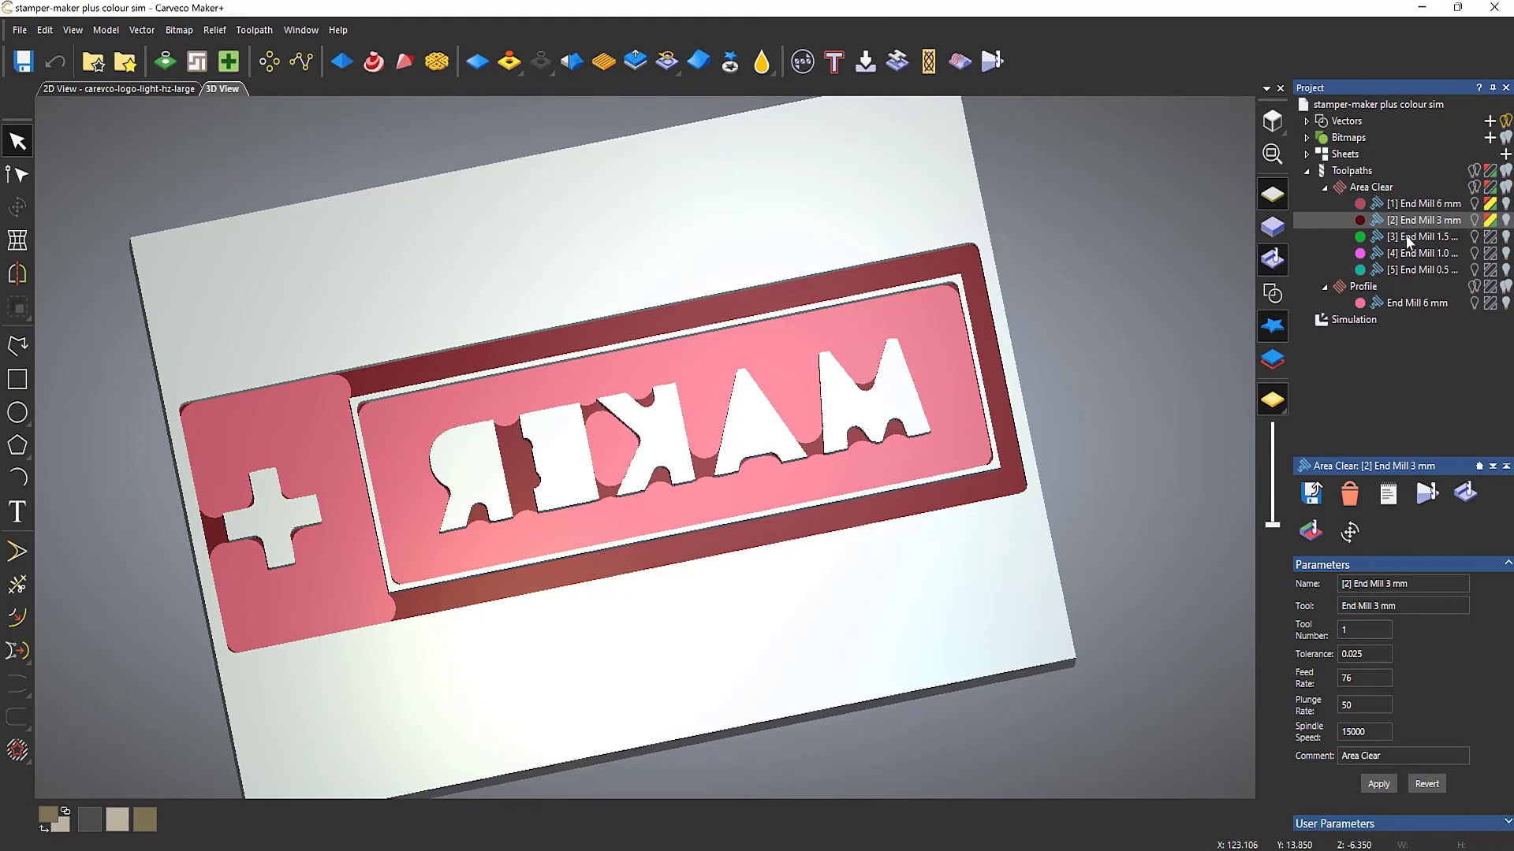
right_click(1376, 186)
click(1408, 409)
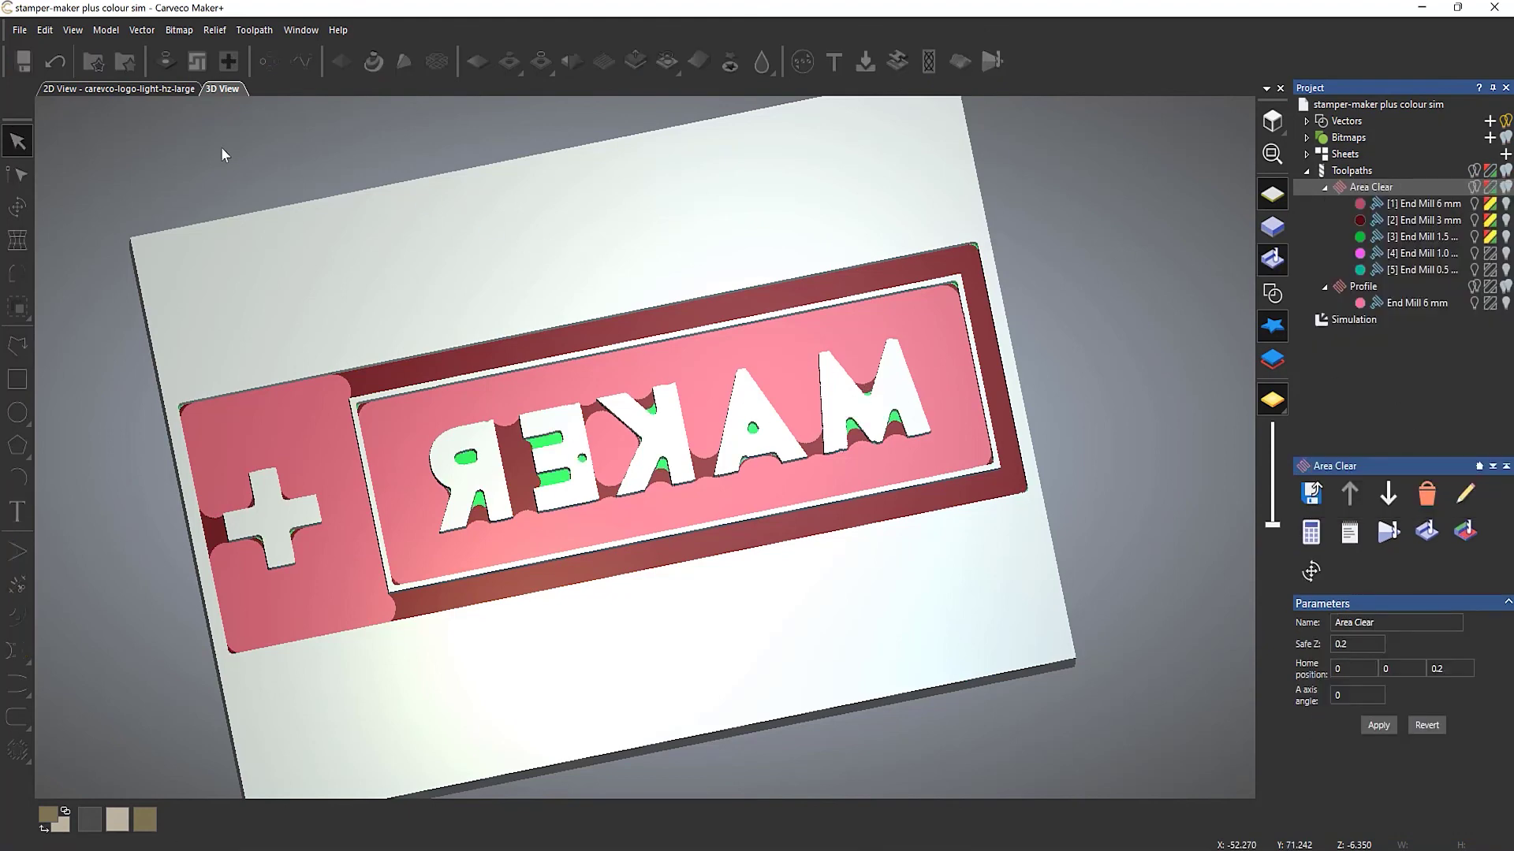